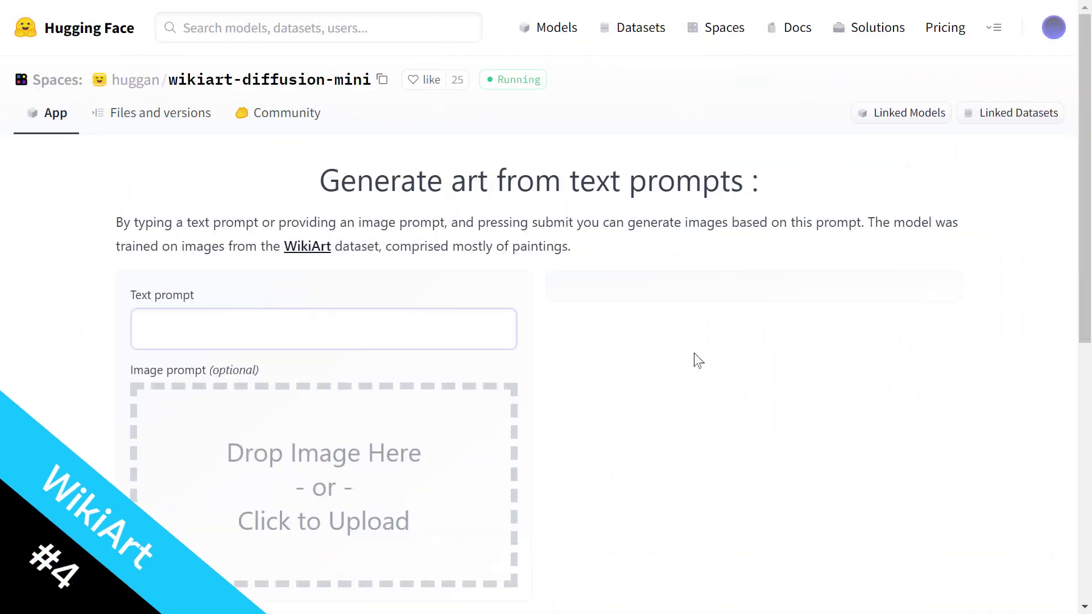
Step: Put the cursor in the empty Text prompt box of wikiart-diffusion-mini
scroll(677, 358, "down", 1)
scroll(617, 348, "up", 1)
left_click(534, 293)
Step: Fill the prompt from the Examples row 'A martian landscape, in the style of Monet'
scroll(555, 312, "down", 1)
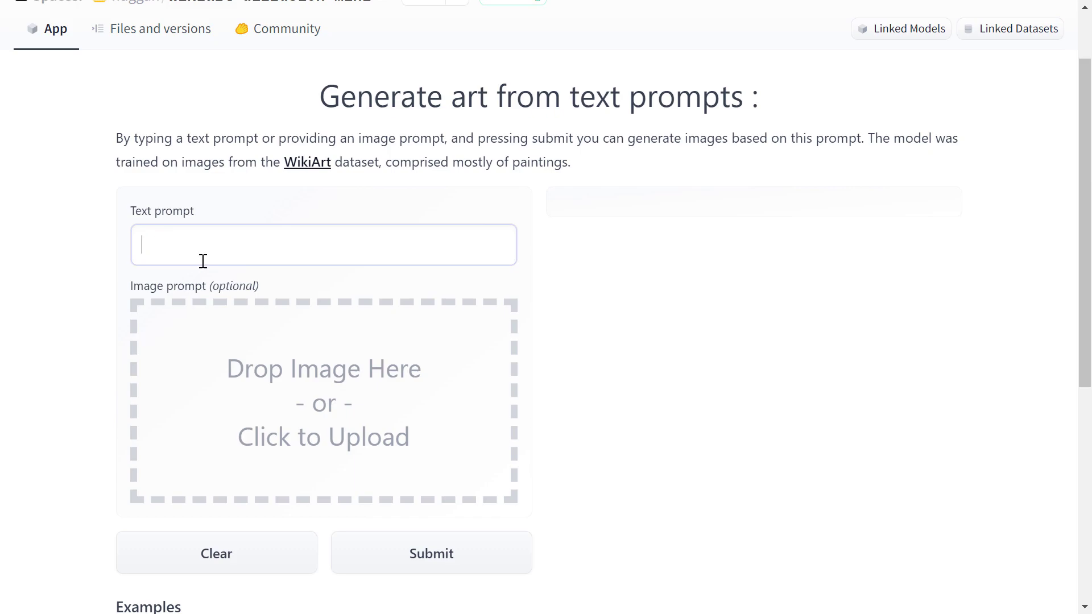
left_click(125, 288)
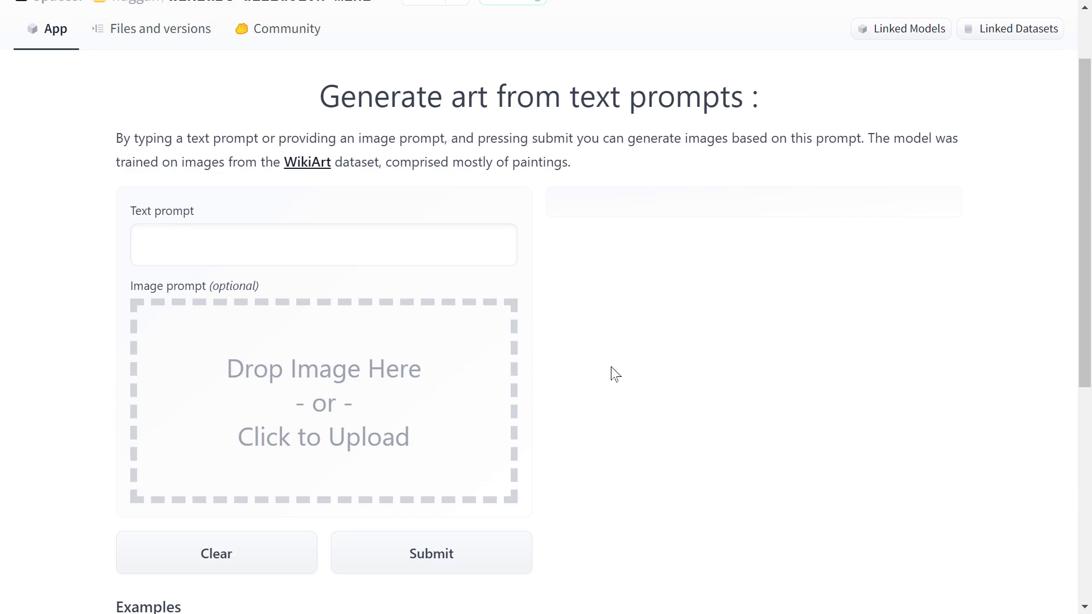
scroll(610, 376, "up", 1)
scroll(512, 375, "down", 1)
scroll(546, 313, "down", 3)
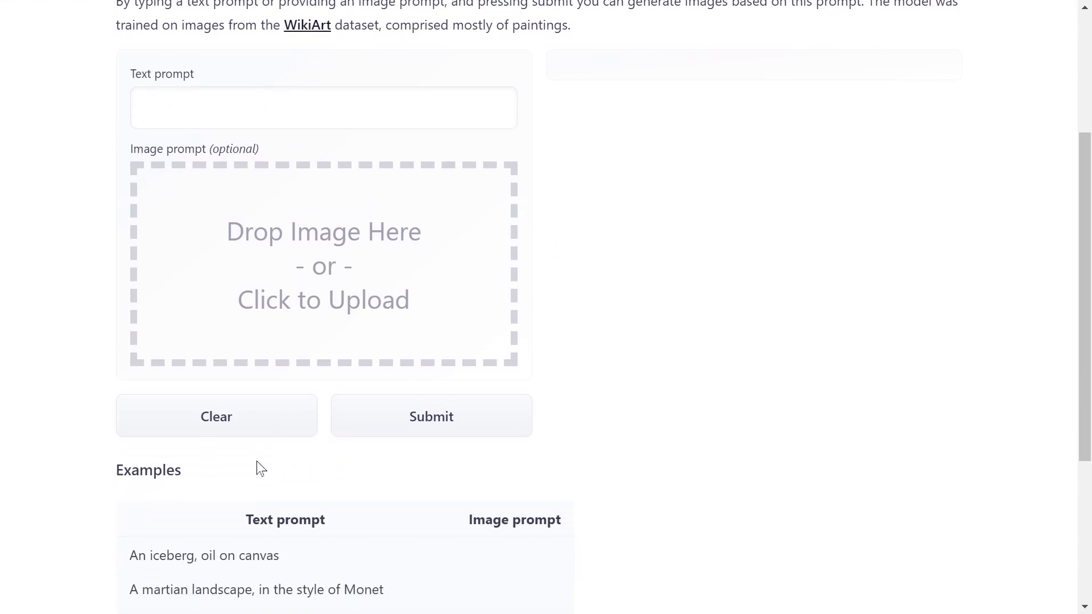
scroll(149, 387, "down", 2)
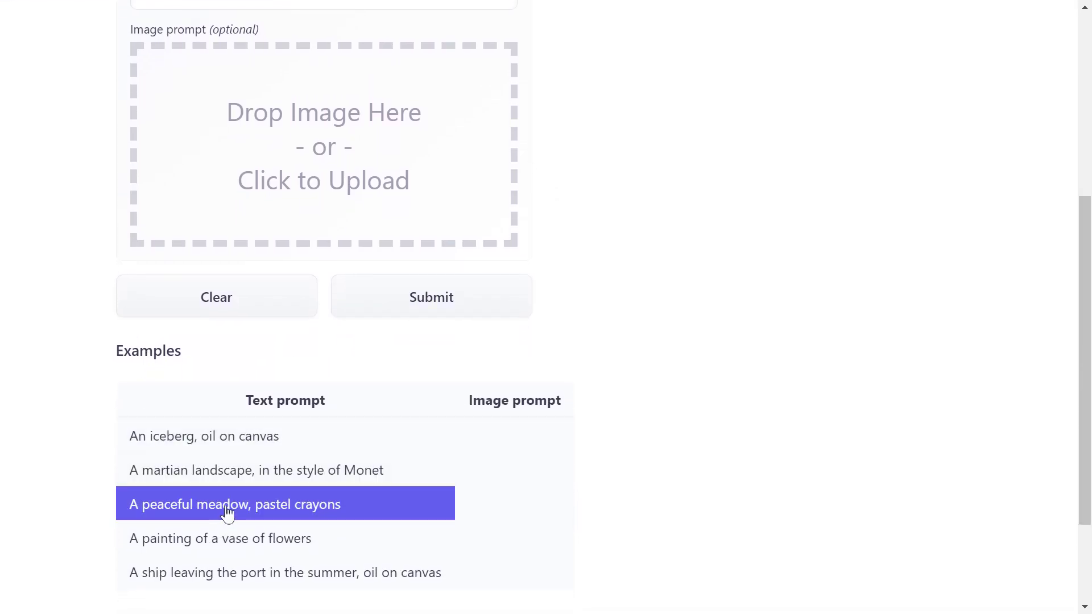
left_click(229, 477)
Step: Replace the prompt with 'Beautiful buildings next to a green farm. The blue sky is cloudy.'
scroll(293, 495, "up", 4)
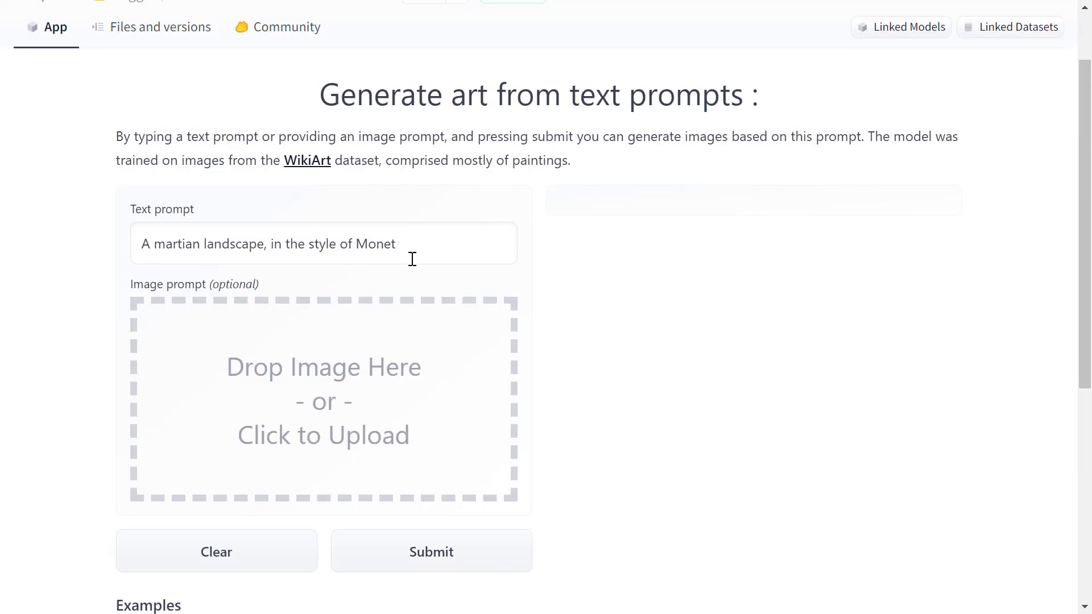
left_click_drag(419, 243, 136, 245)
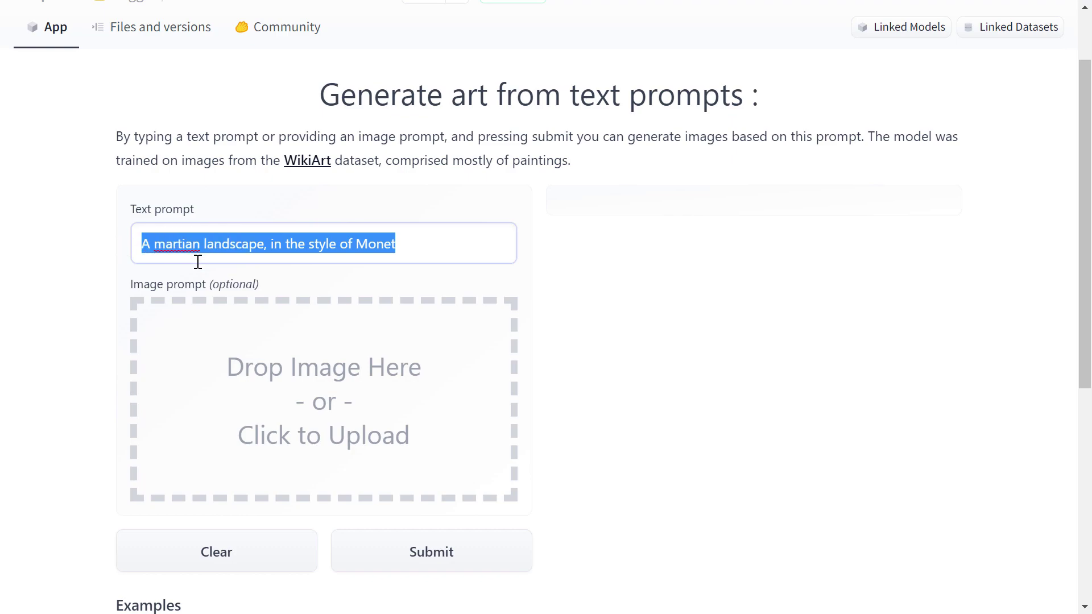
left_click(435, 243)
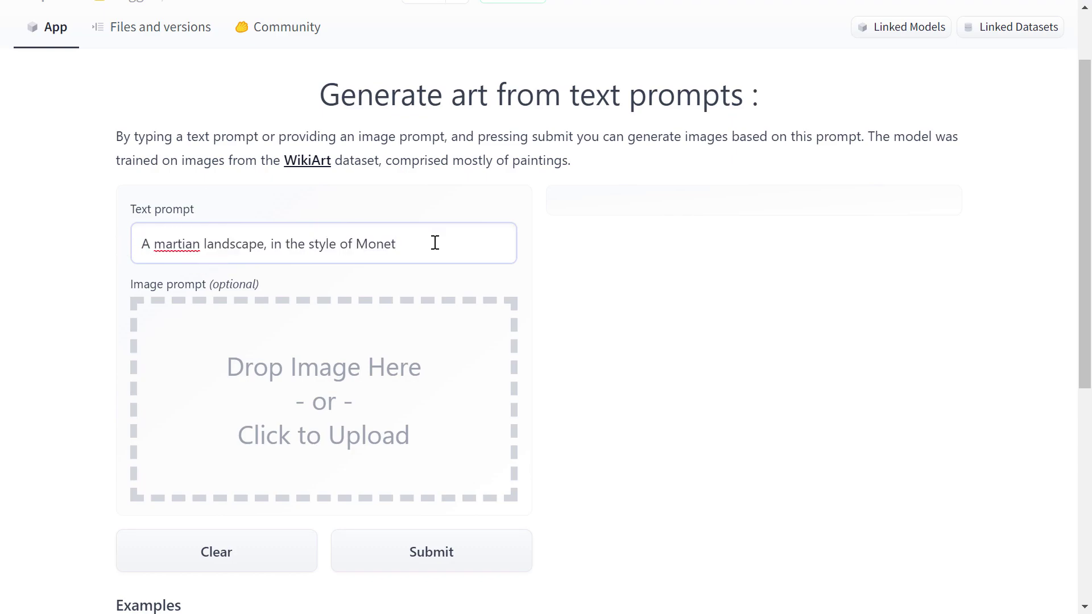
left_click_drag(431, 244, 134, 254)
type("Beautiful buildings next to a green farm. The blue sky is cloudy")
left_click(178, 243)
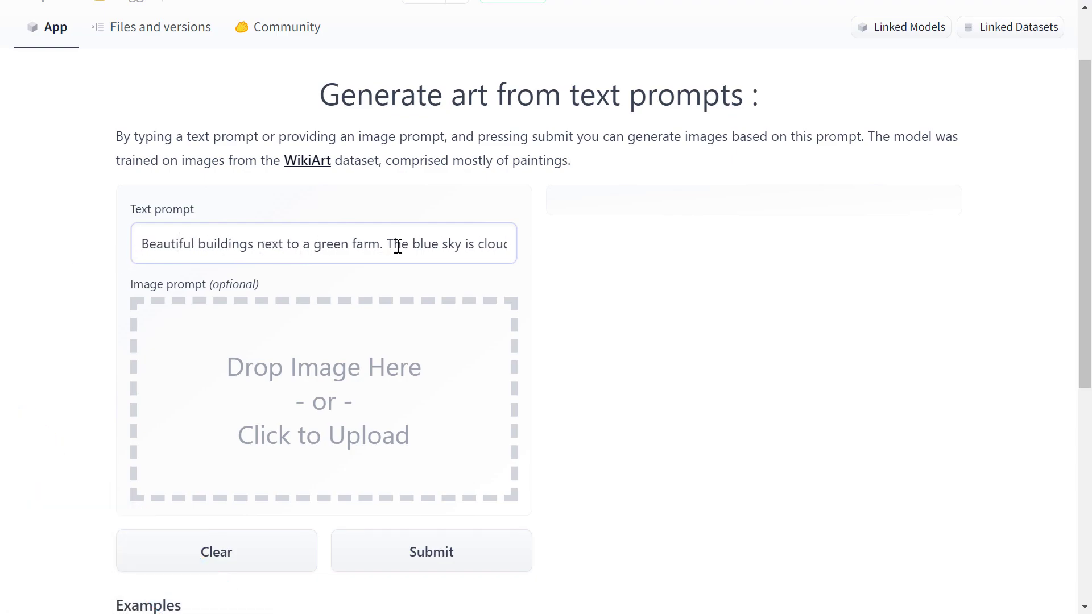
Step: Submit the green farm prompt to generate its painting
left_click_drag(387, 244, 494, 242)
left_click(494, 243)
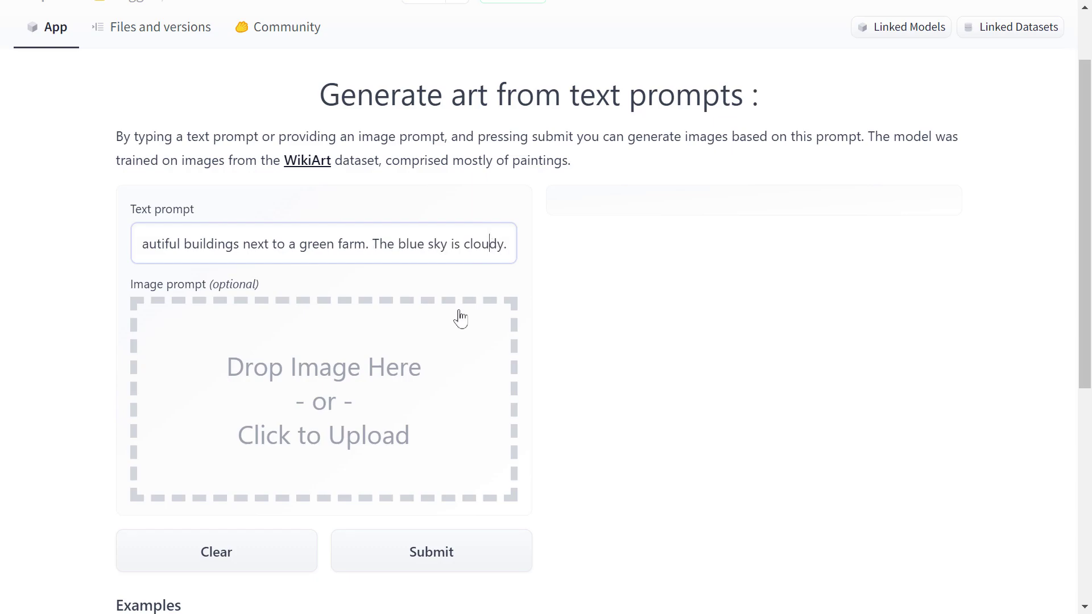
scroll(469, 296, "down", 4)
scroll(463, 341, "up", 3)
left_click(442, 469)
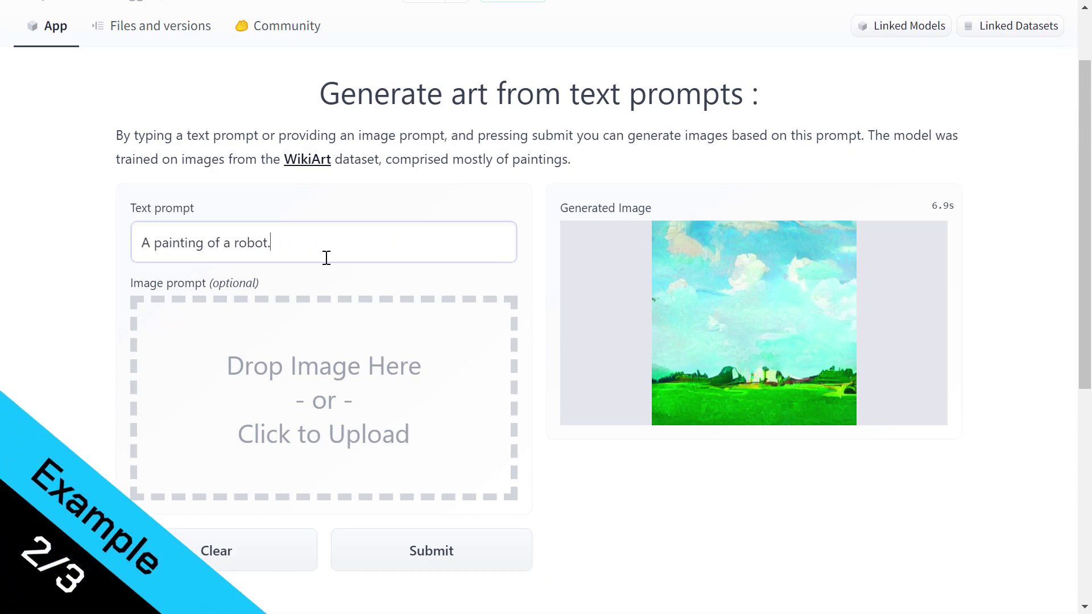
Step: Generate images for 'A painting of a robot.' and then 'old picture of a library.'
left_click_drag(284, 243, 142, 245)
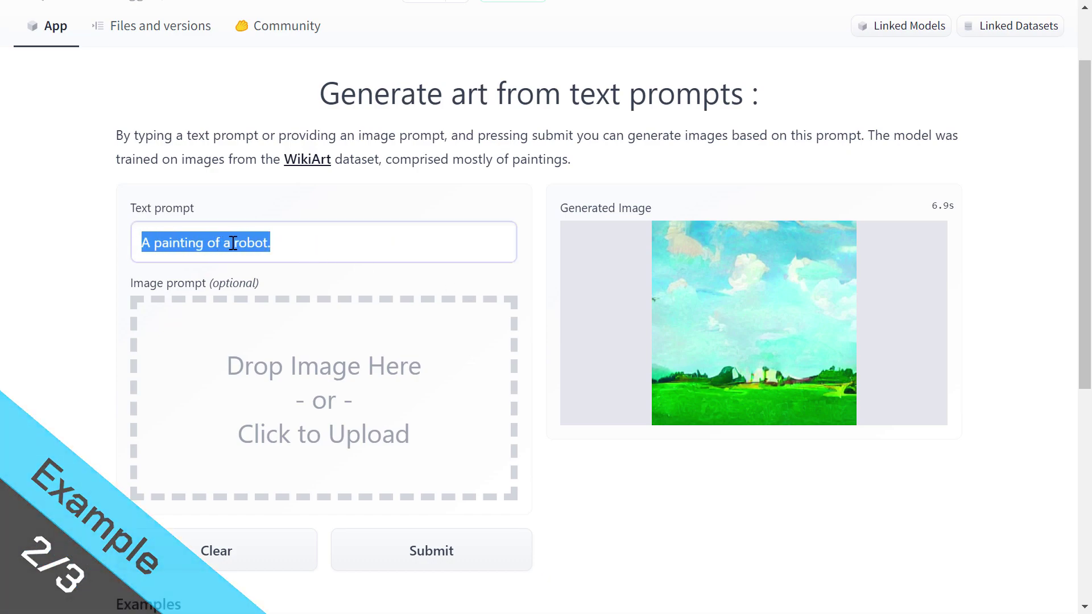
left_click(421, 551)
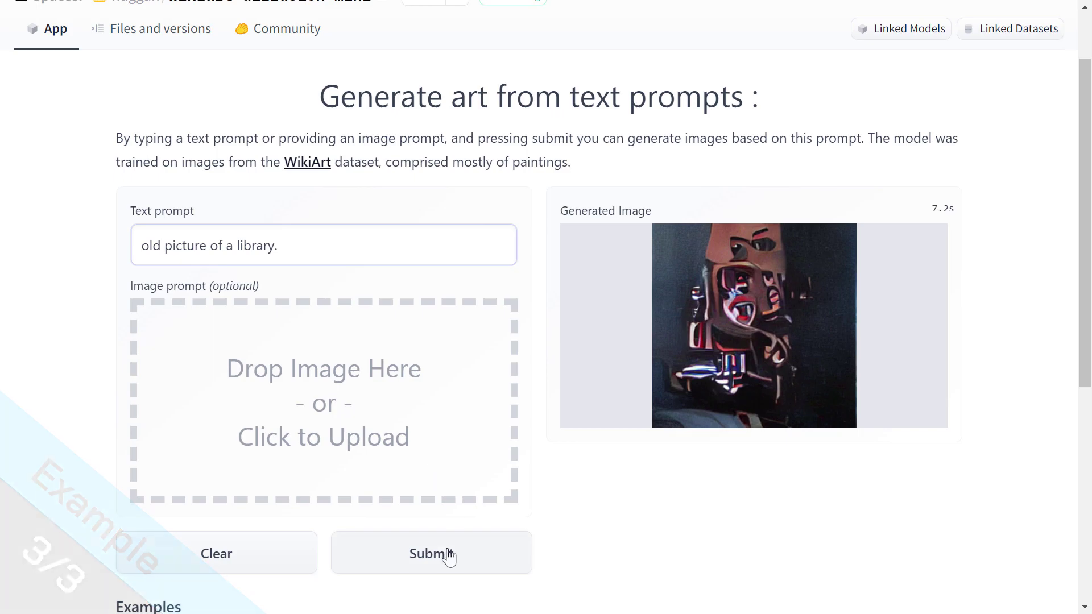
left_click(447, 554)
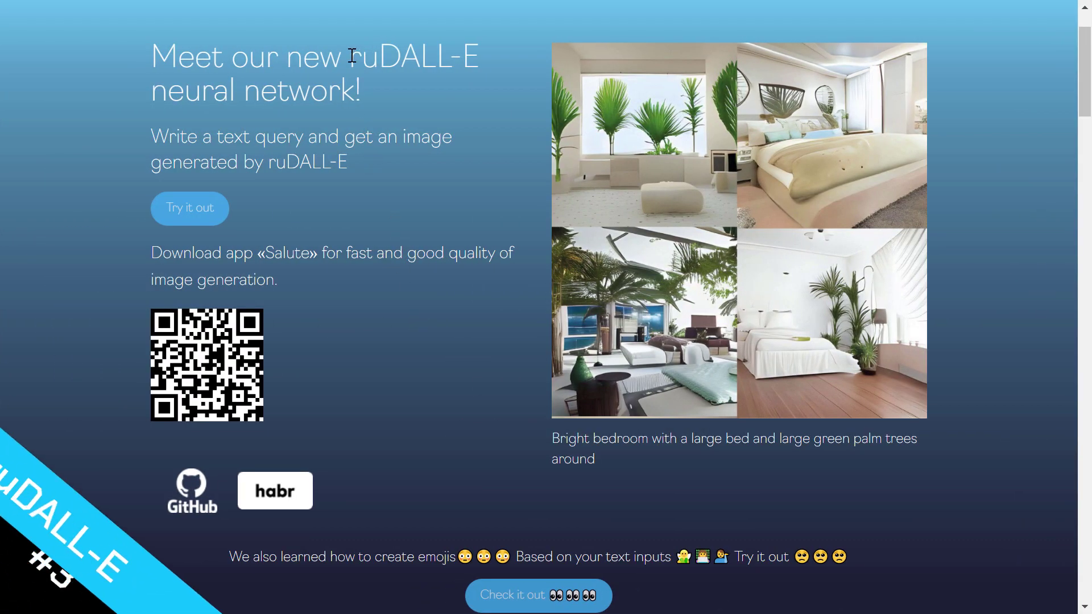
Step: Read the ruDALL-E Malevich (XL) training parameters, including its 1.3 billion parameters
left_click_drag(351, 57, 486, 56)
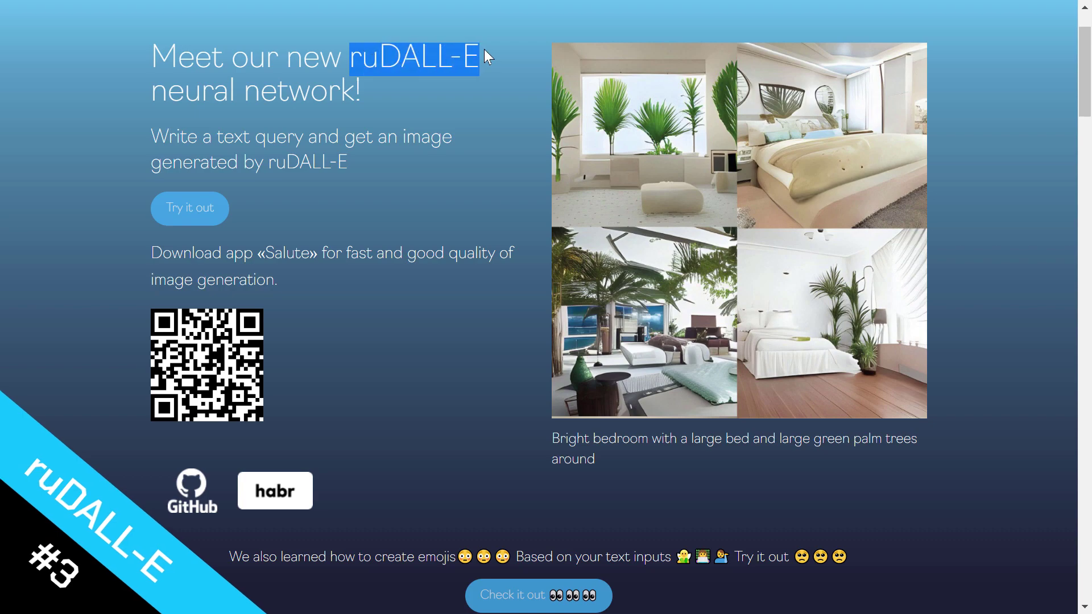
left_click(440, 322)
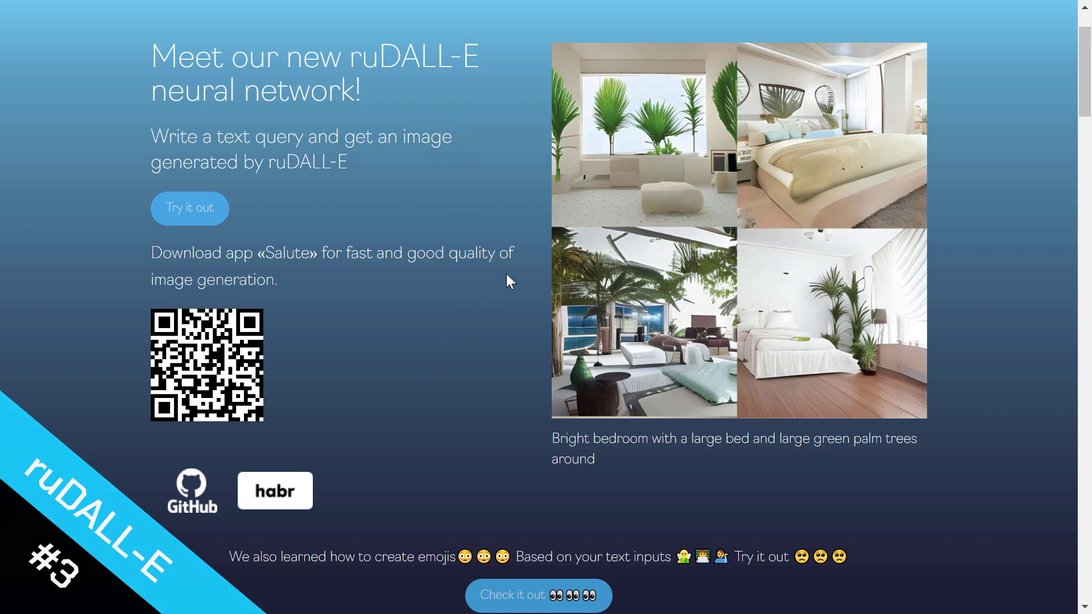
scroll(508, 279, "down", 9)
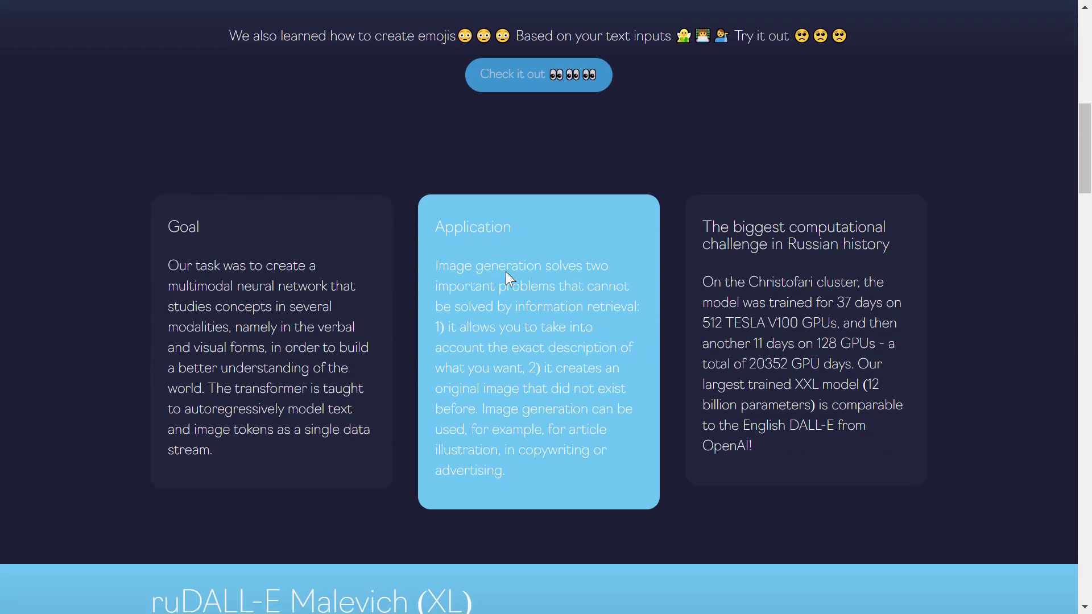
scroll(507, 275, "down", 7)
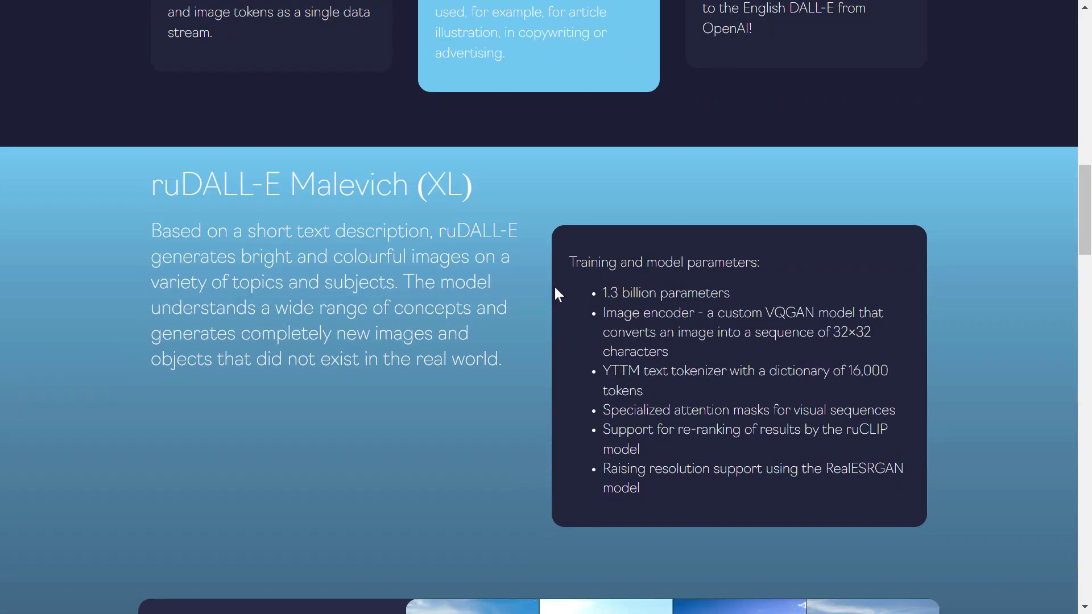
left_click_drag(573, 264, 745, 287)
left_click(608, 301)
left_click_drag(605, 292, 735, 293)
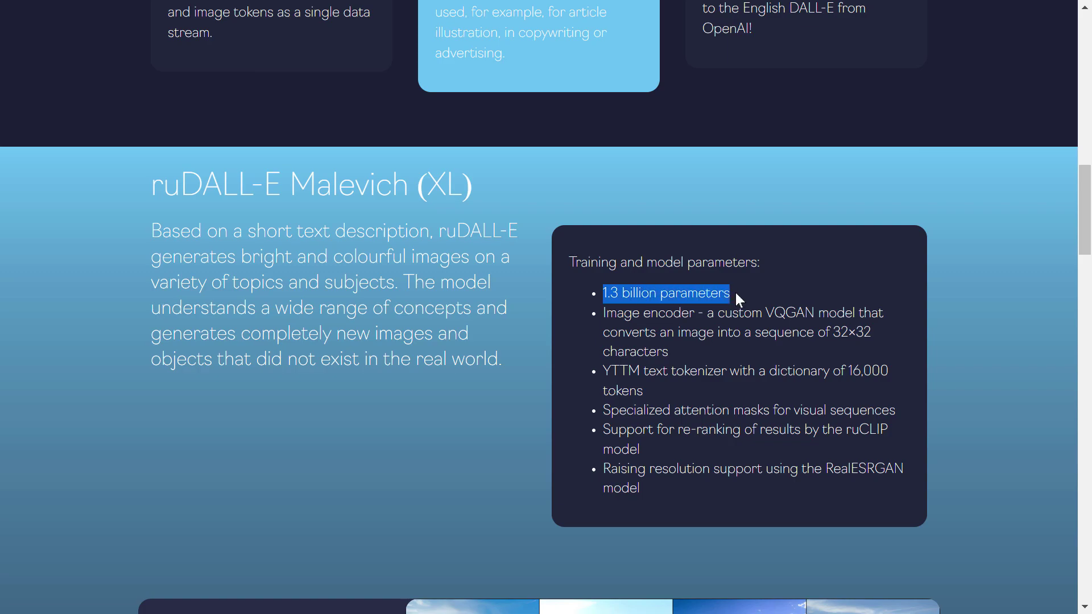
left_click(735, 292)
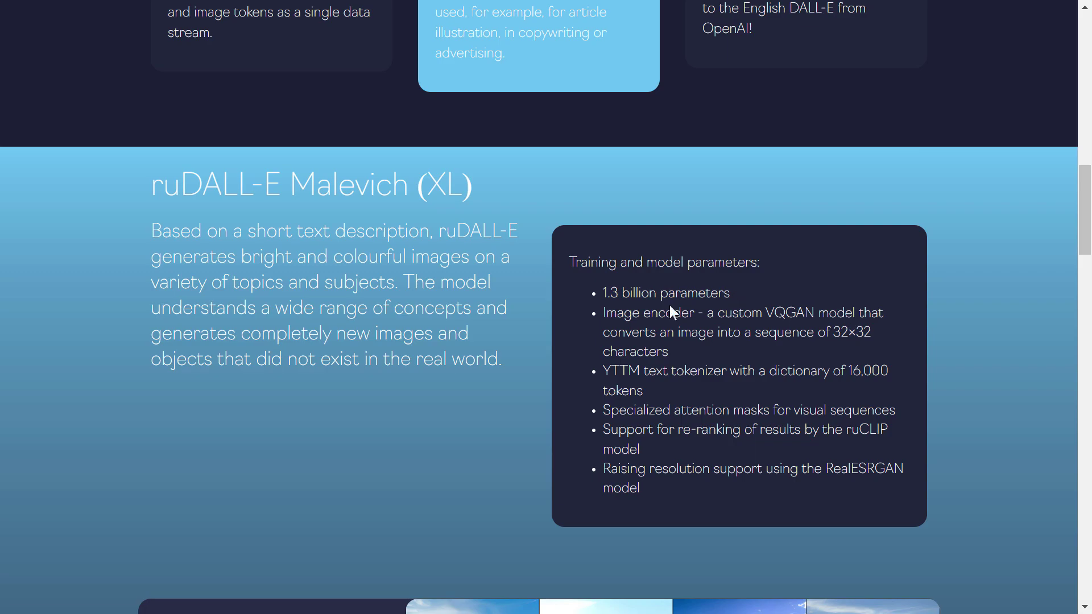
scroll(669, 305, "up", 20)
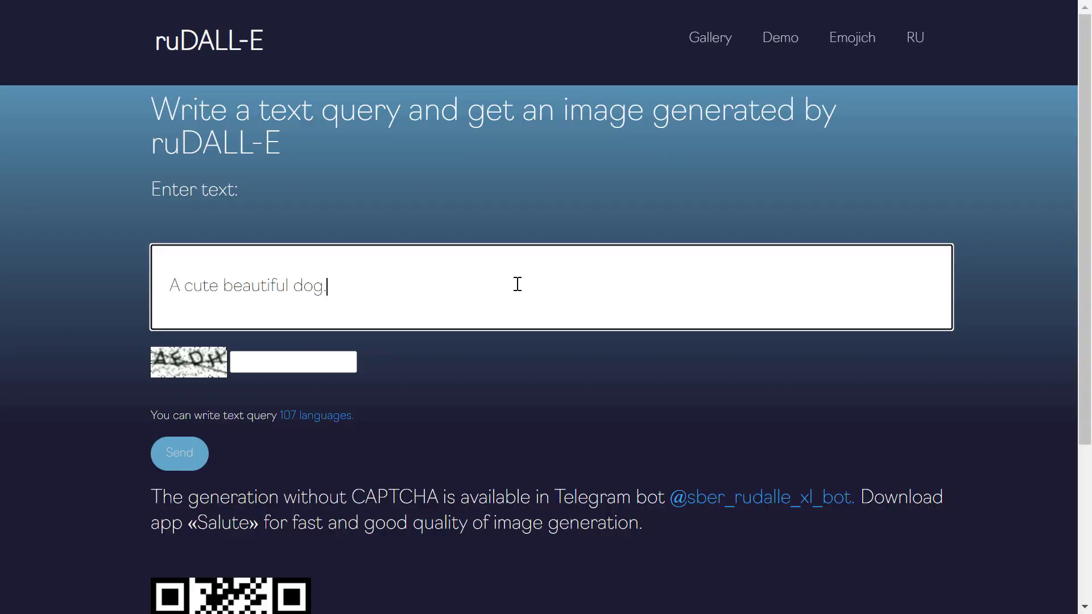
Step: Answer the captcha and send the 'A cute beautiful dog.' query
left_click_drag(168, 285, 350, 286)
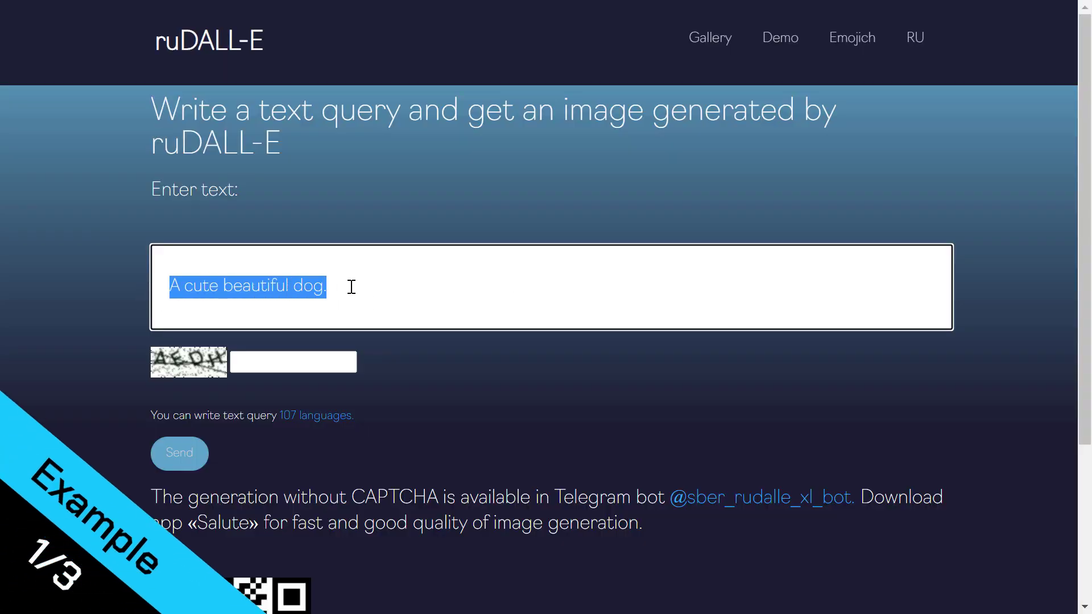
left_click(308, 363)
type("A")
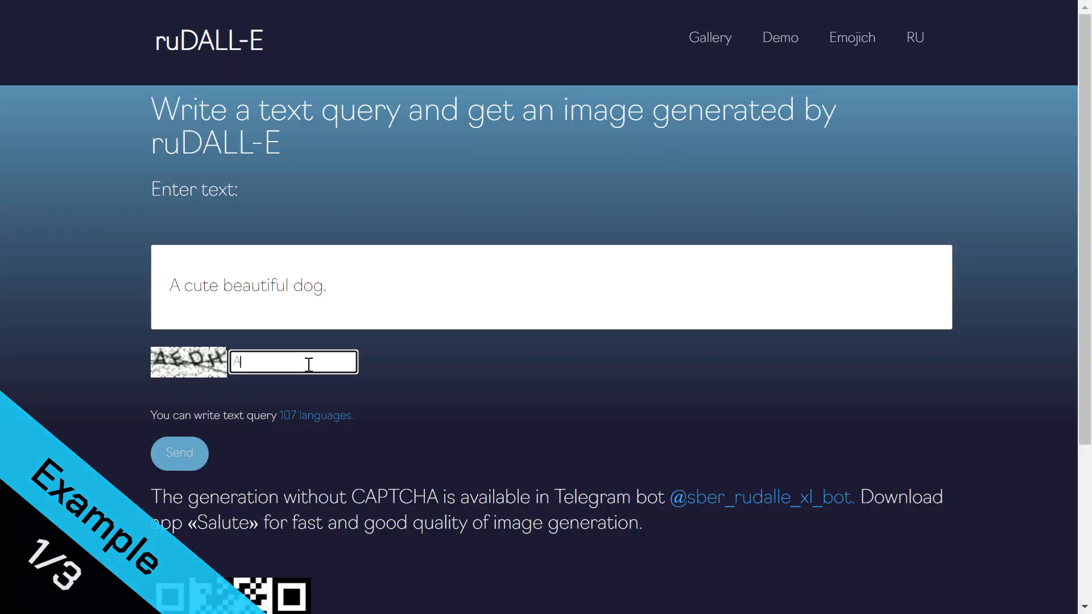
type("EDH")
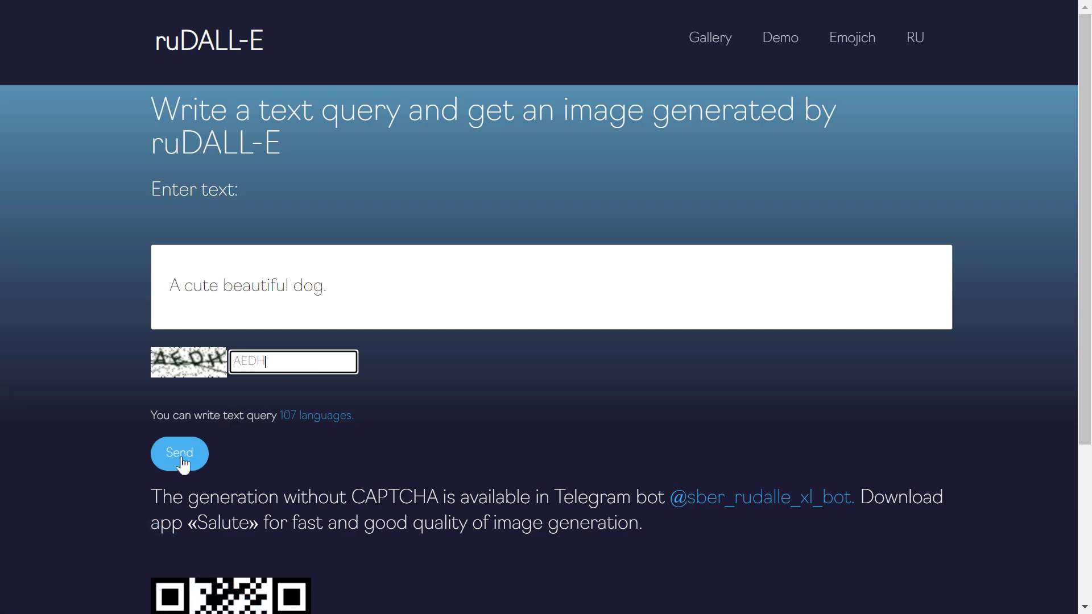
left_click(181, 462)
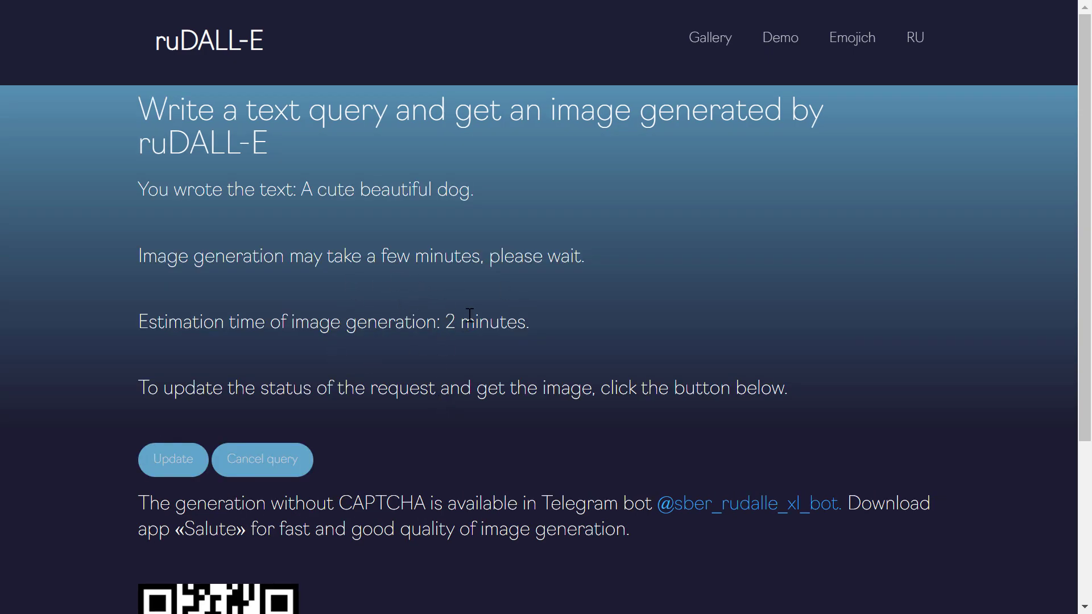
Step: Check the 2-minute estimate and refresh the dog request's status twice with Update
left_click_drag(446, 322, 549, 322)
left_click(549, 320)
left_click_drag(304, 187, 475, 188)
left_click(475, 188)
left_click(172, 470)
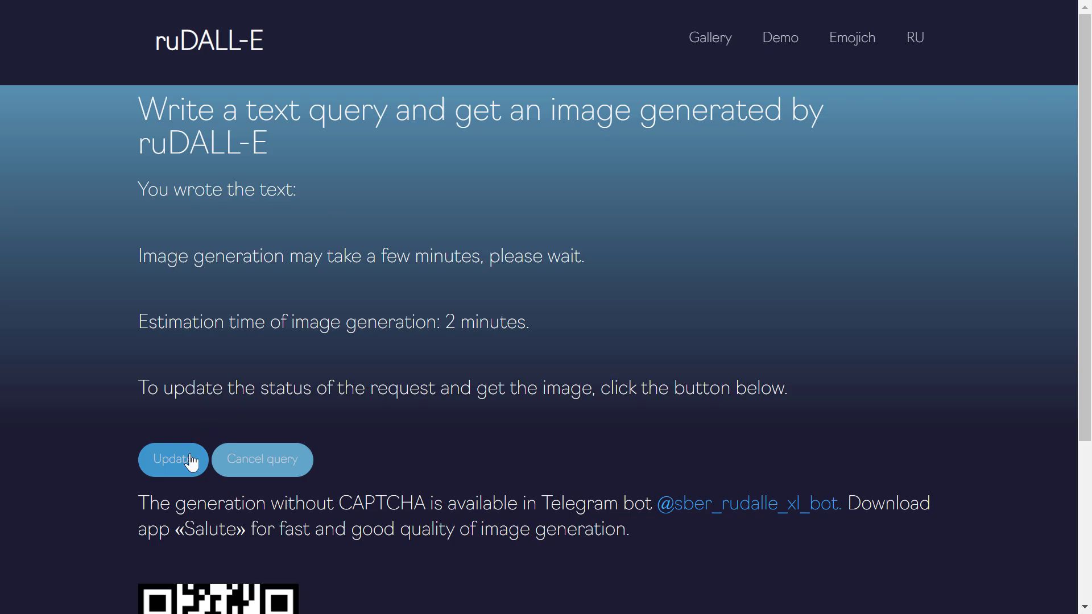
left_click(162, 456)
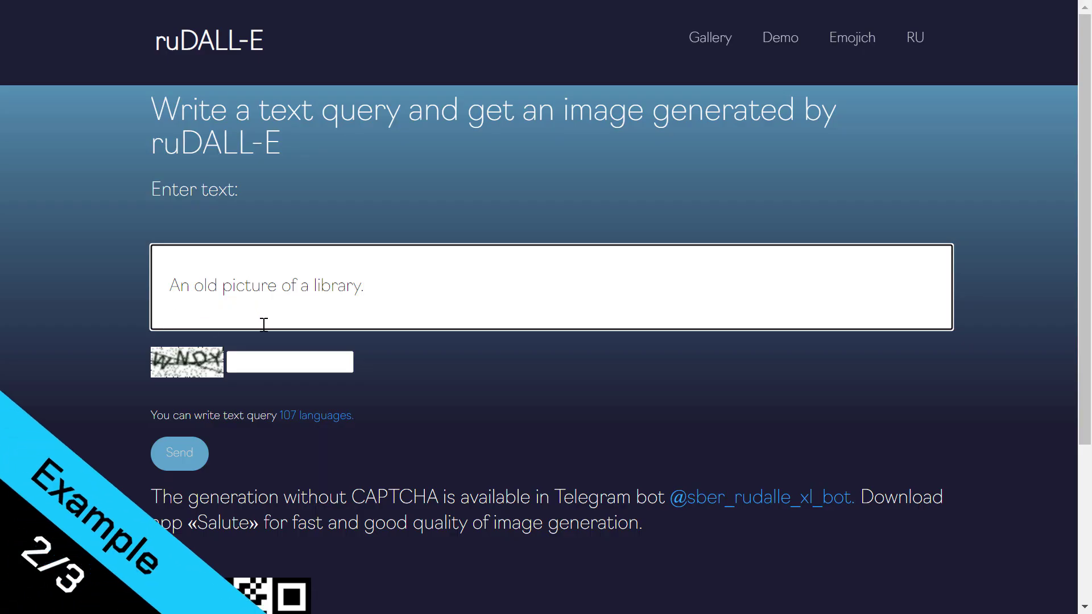
Step: Answer the captcha, send 'An old picture of a library.', view the result, and return to the query
left_click(268, 360)
type("WN")
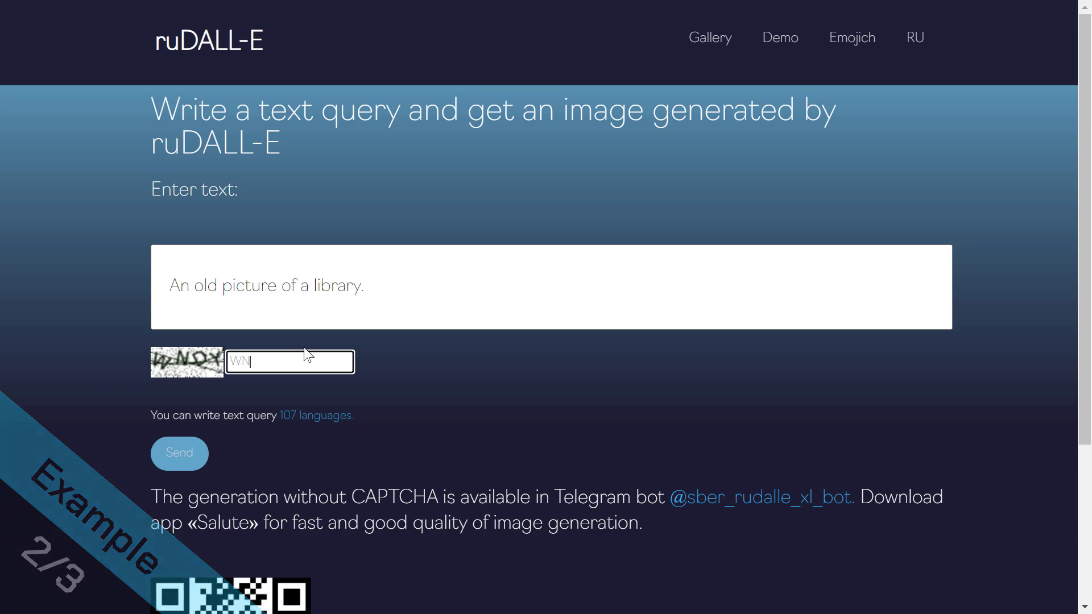
type("DY")
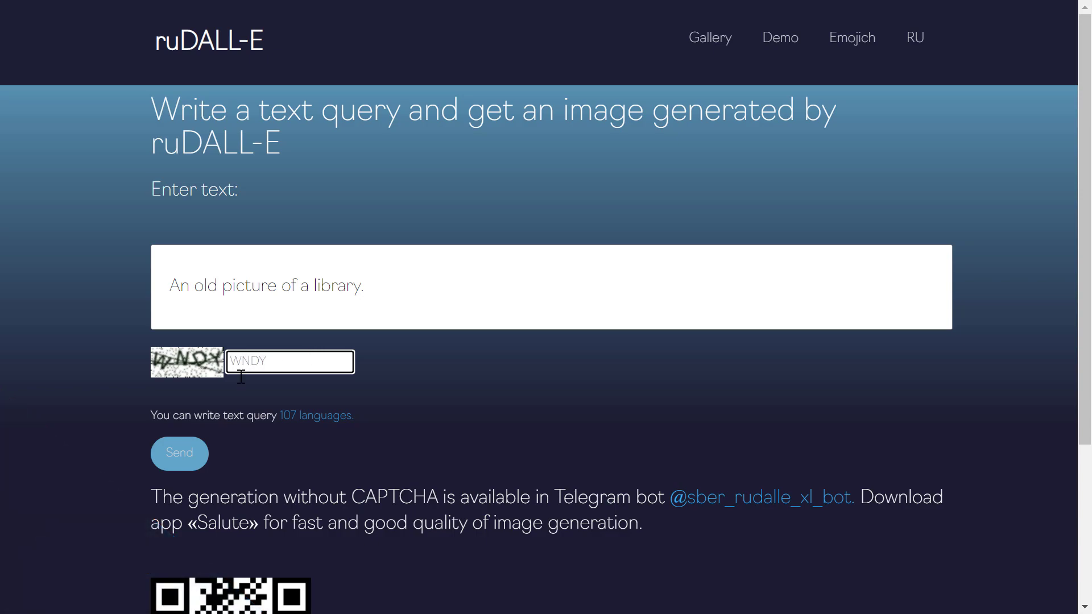
left_click(204, 455)
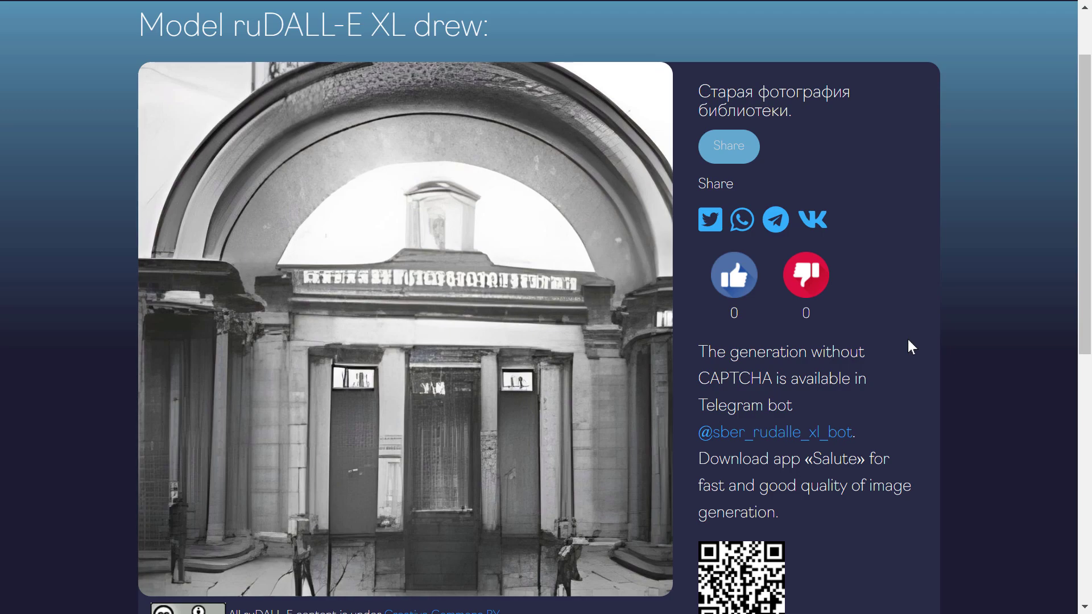
left_click_drag(809, 115, 726, 97)
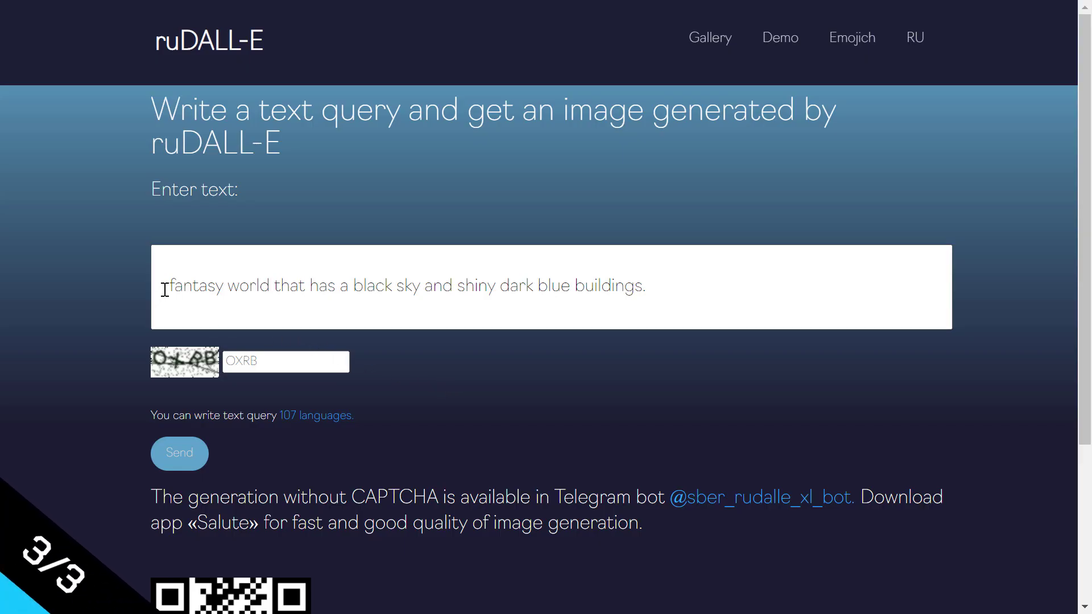
left_click(168, 287)
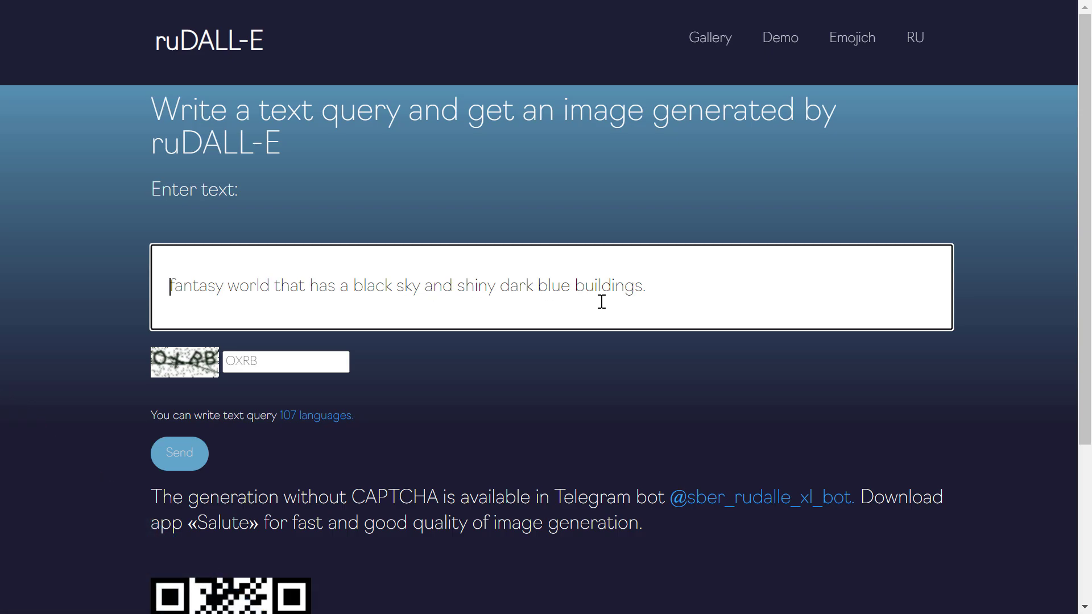
Step: Send the fantasy world query with a black sky and shiny dark blue buildings
left_click(192, 460)
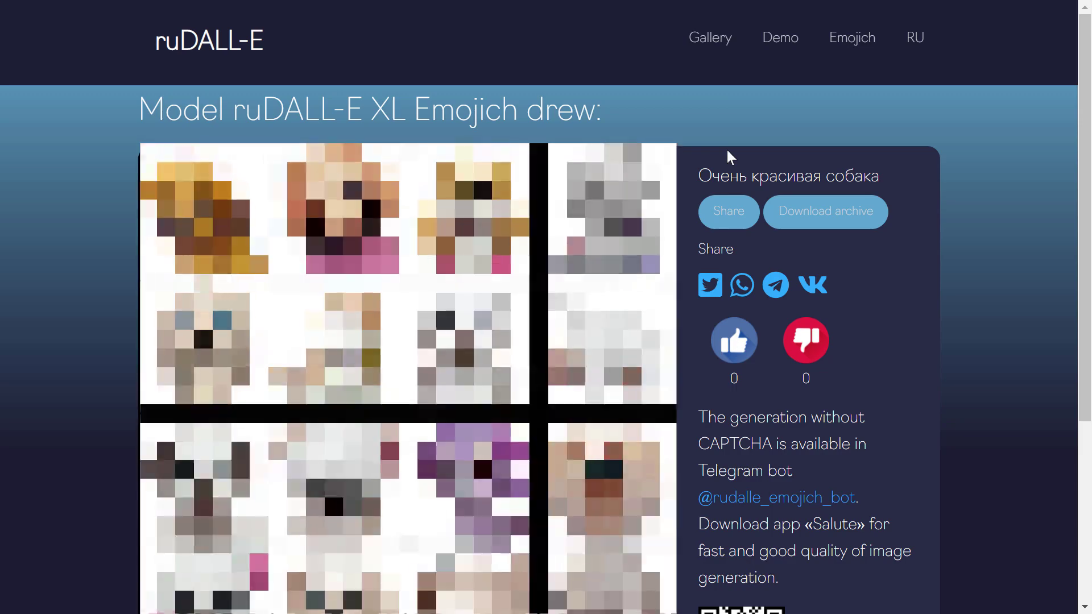
Step: Scroll through the 4×4 Emojich grid of dog emoji images
scroll(726, 149, "down", 3)
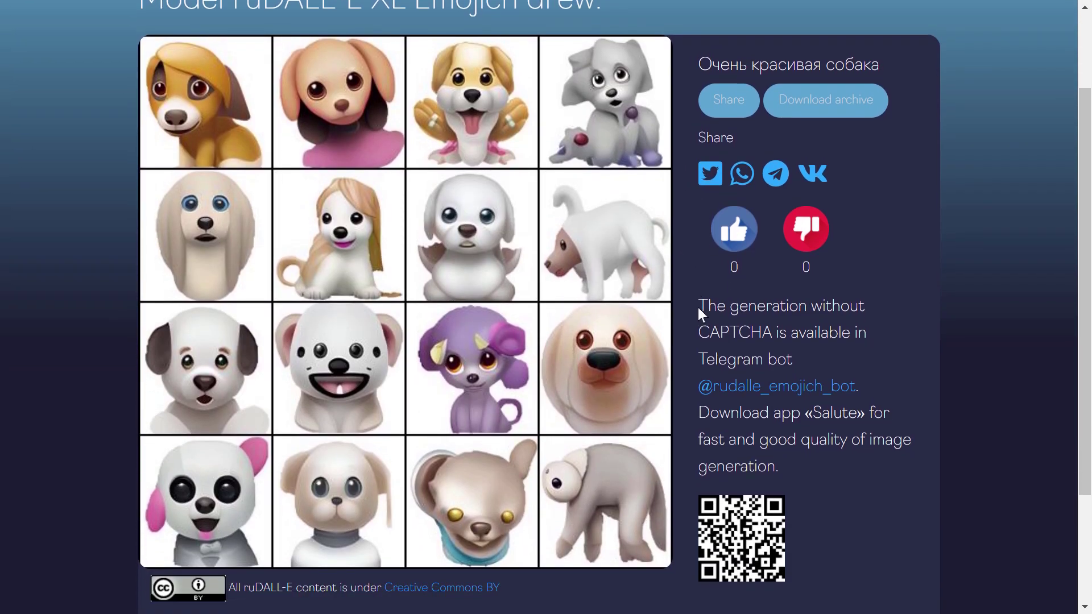
scroll(702, 312, "up", 1)
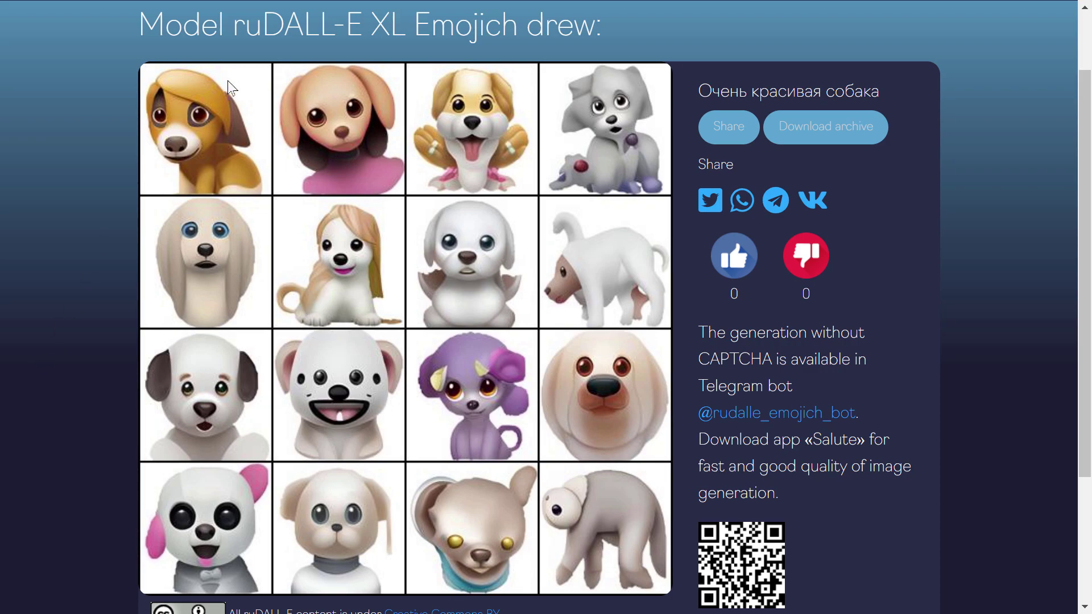
scroll(838, 77, "up", 2)
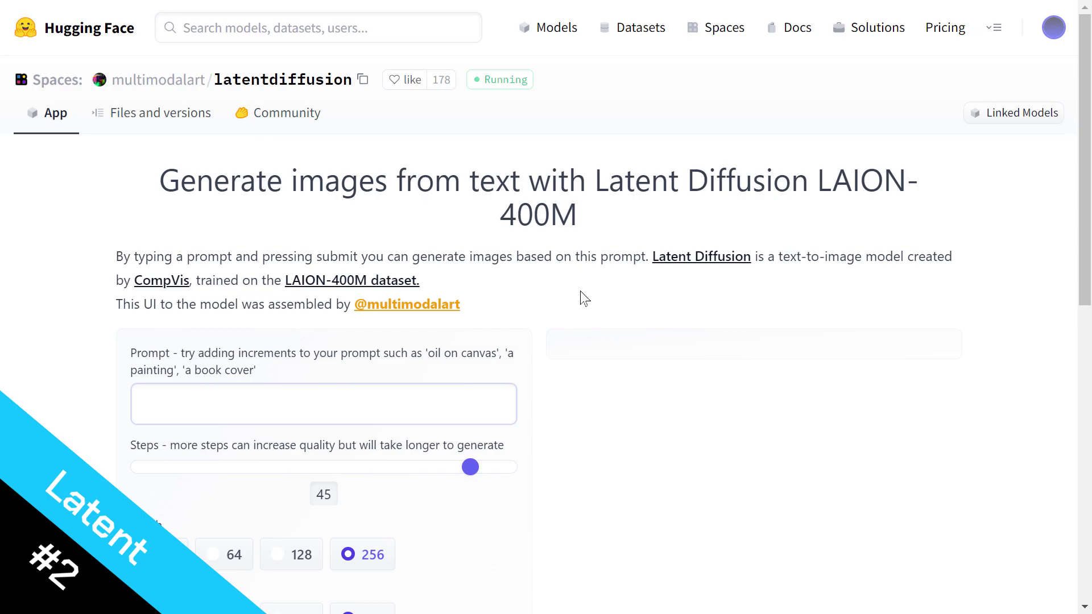
Step: Enter the prompt 'A painting of a robot.' and raise Steps from 45 to 50
scroll(580, 306, "down", 3)
scroll(586, 300, "down", 3)
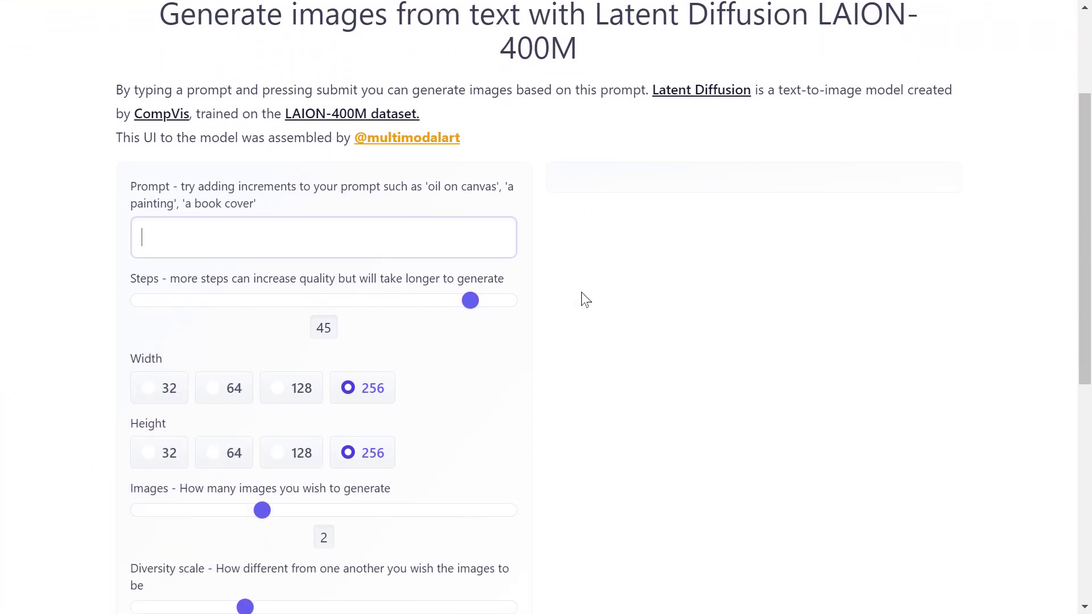
scroll(585, 300, "down", 2)
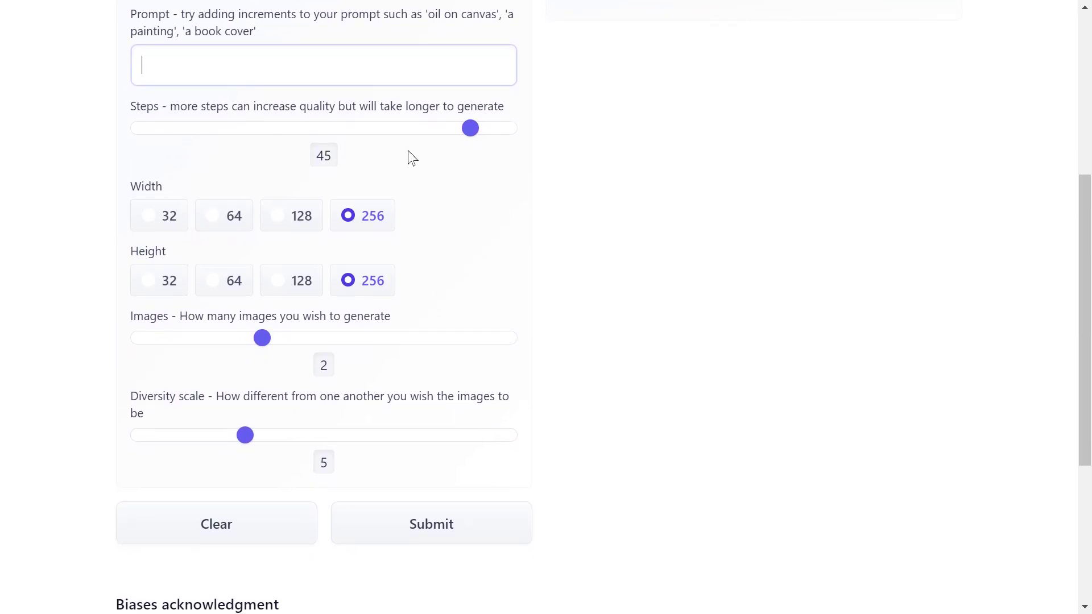
scroll(659, 294, "up", 2)
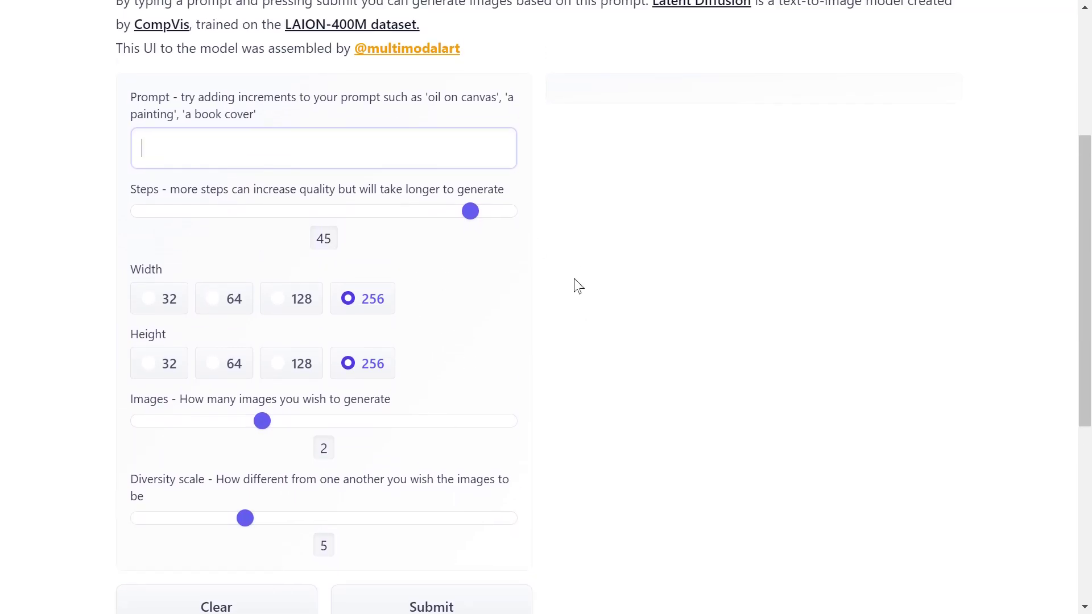
type("A painting of a robot.")
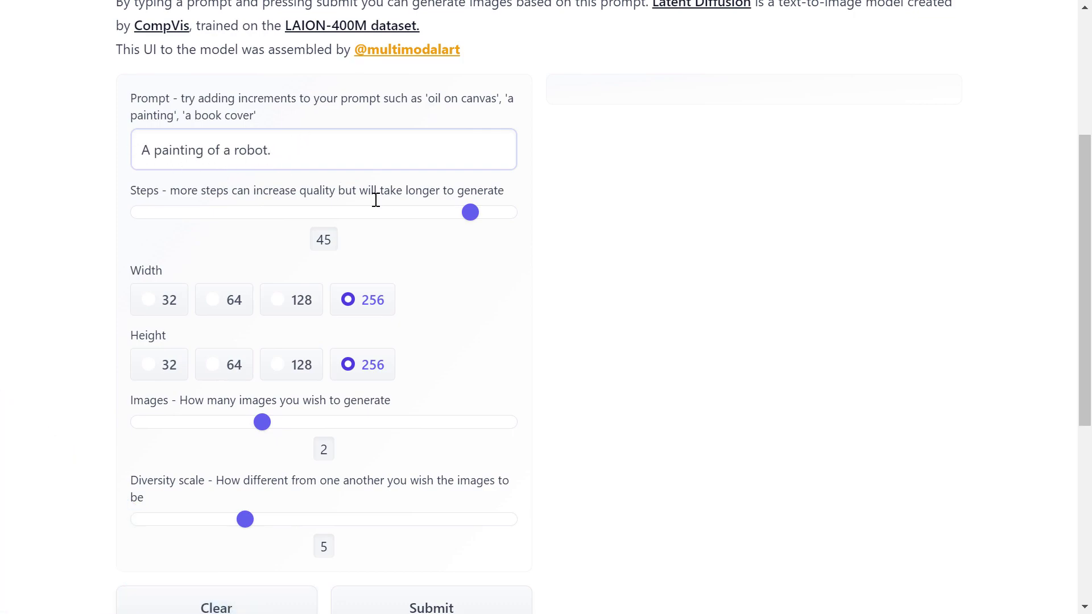
left_click_drag(476, 214, 519, 215)
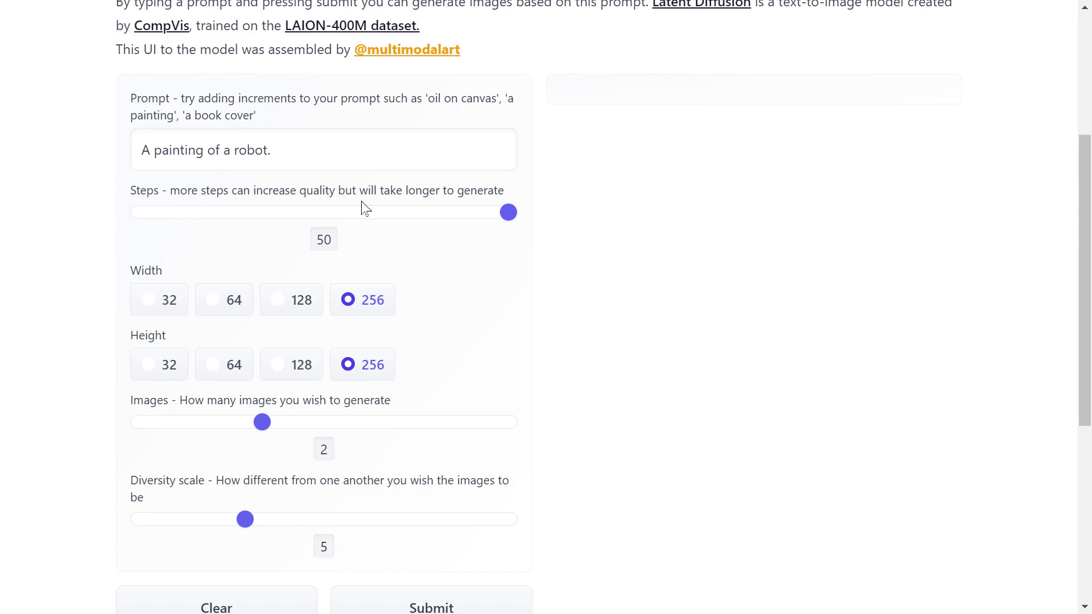
Step: Submit the robot prompt and view generated image 2/2
scroll(512, 227, "down", 1)
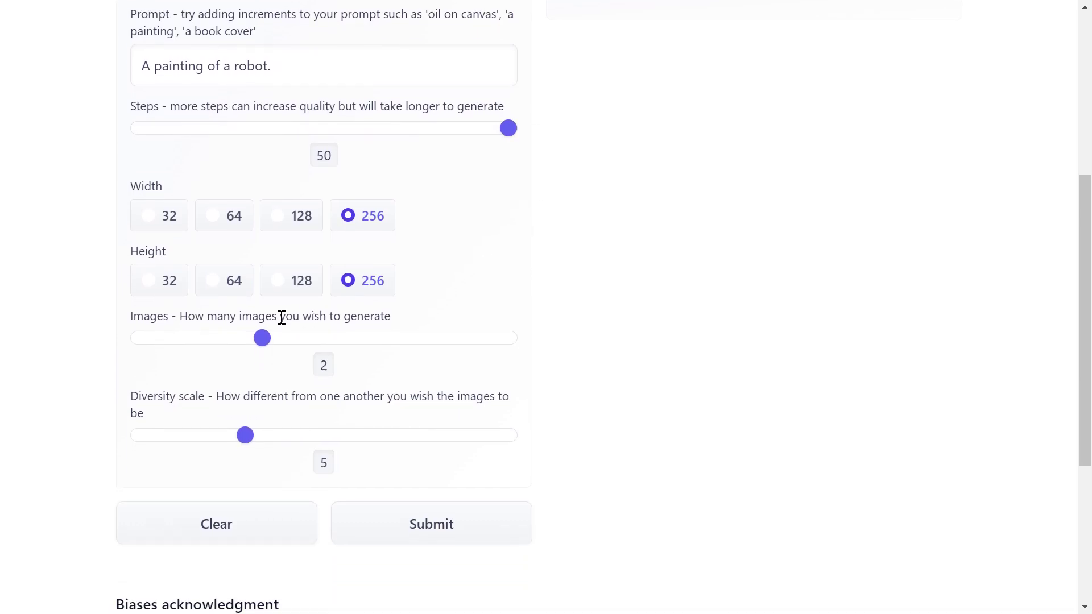
scroll(341, 387, "down", 1)
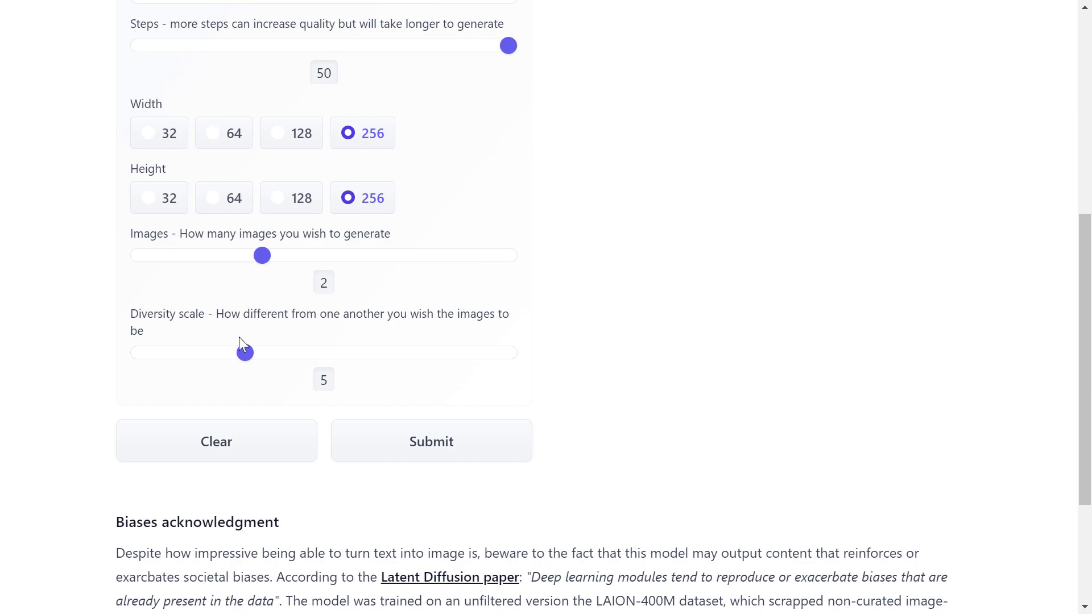
left_click(452, 446)
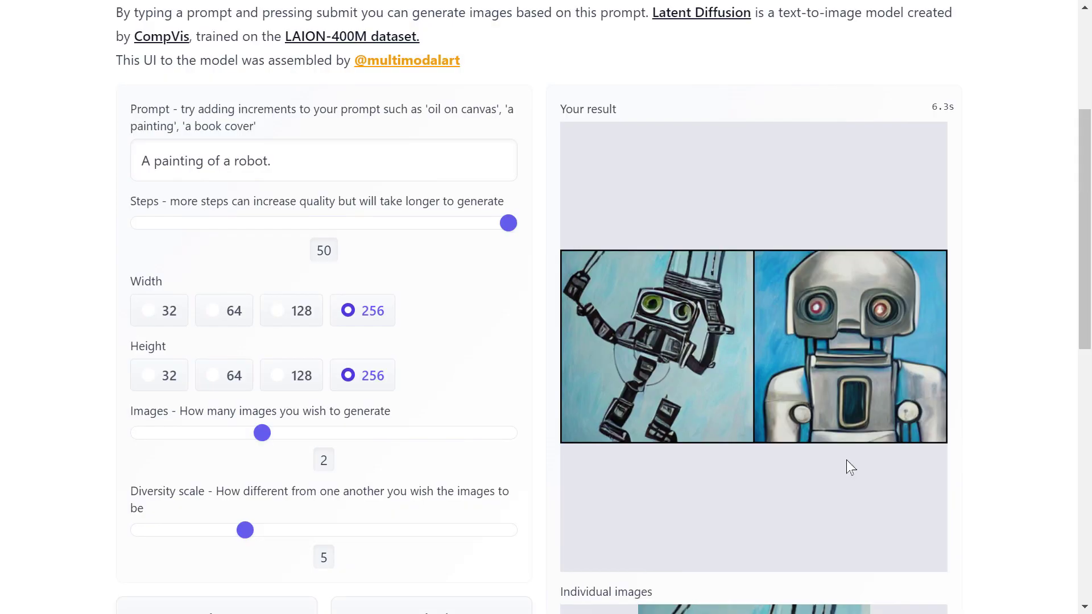
scroll(847, 370, "down", 6)
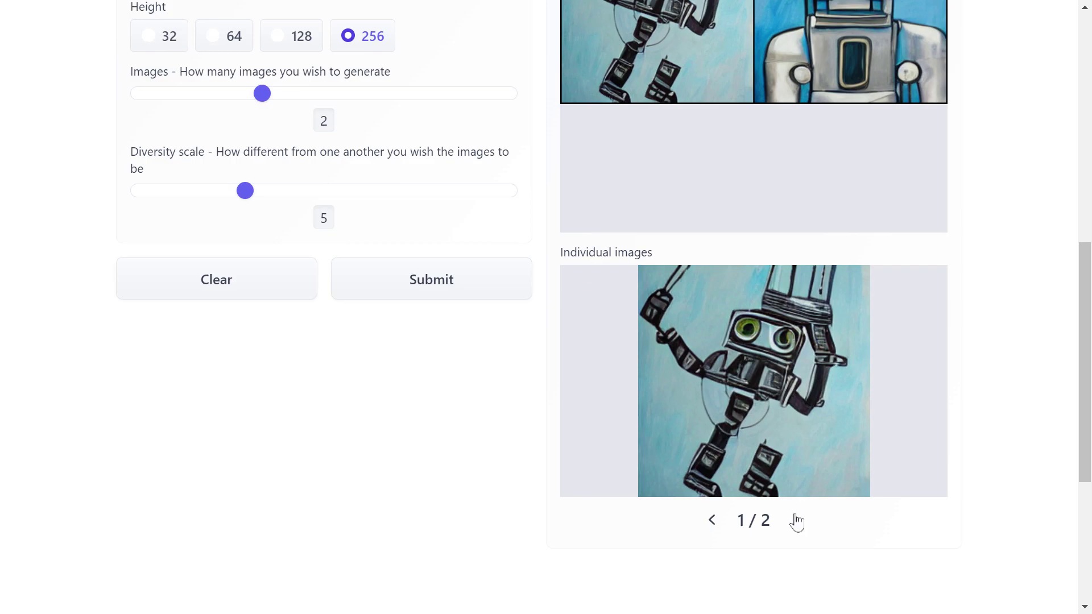
left_click(796, 520)
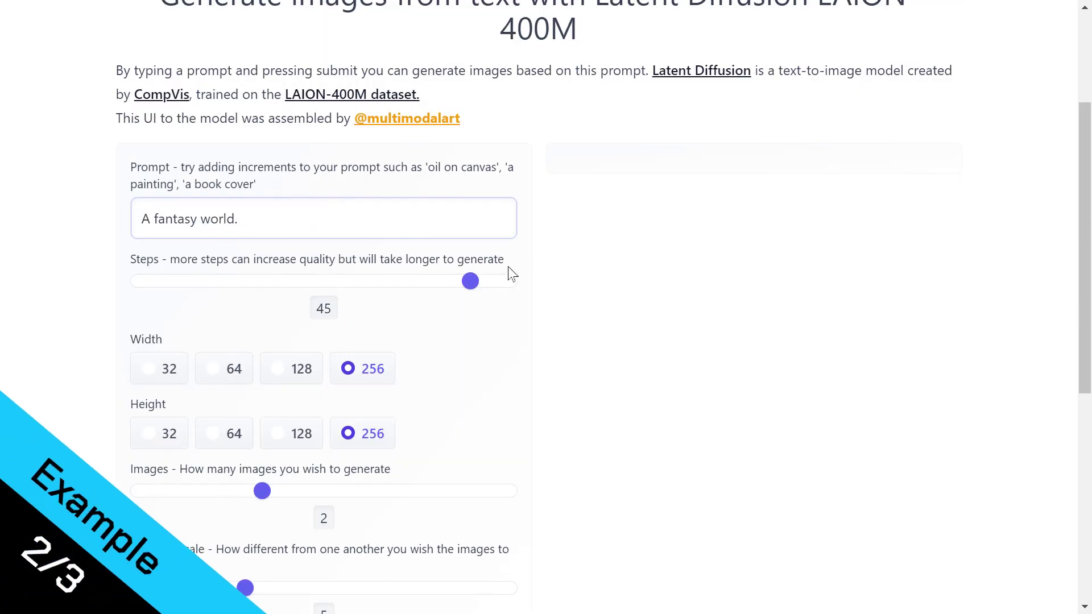
Step: Generate Latent Diffusion images for the prompt 'A fantasy world.'
scroll(500, 295, "down", 3)
left_click(449, 518)
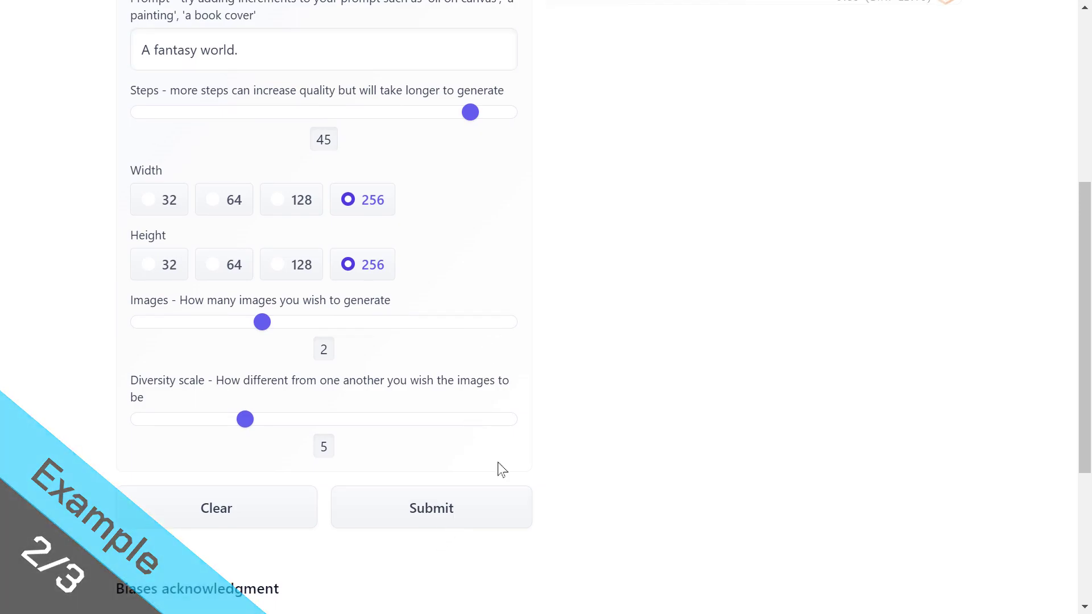
scroll(796, 512, "up", 3)
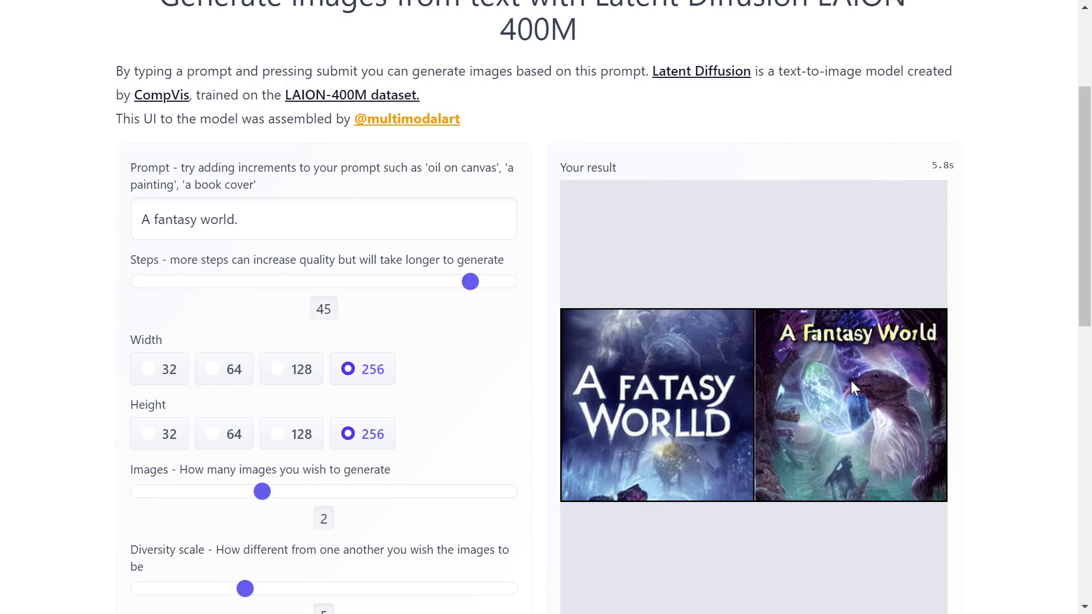
Step: Show the second fantasy-world image in the Individual images viewer
scroll(850, 381, "down", 3)
scroll(839, 333, "down", 6)
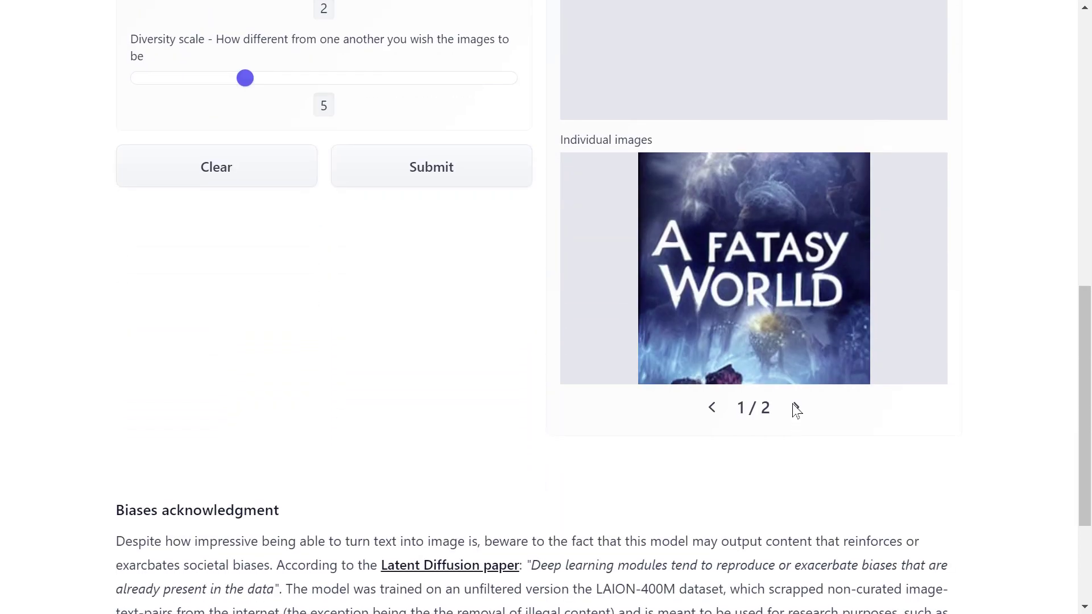
left_click(796, 411)
scroll(742, 456, "up", 8)
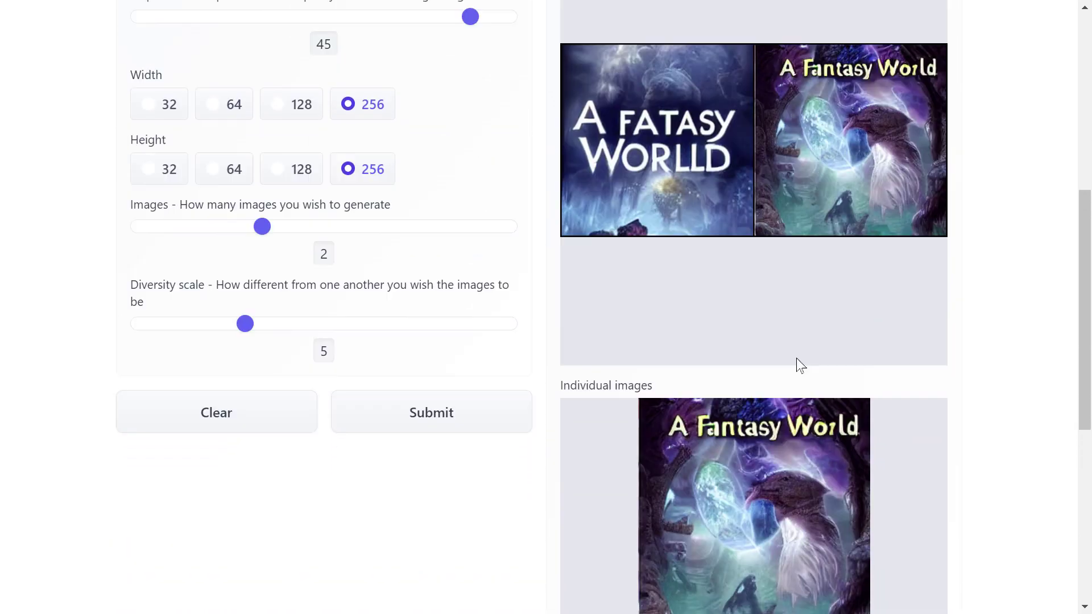
scroll(892, 336, "down", 1)
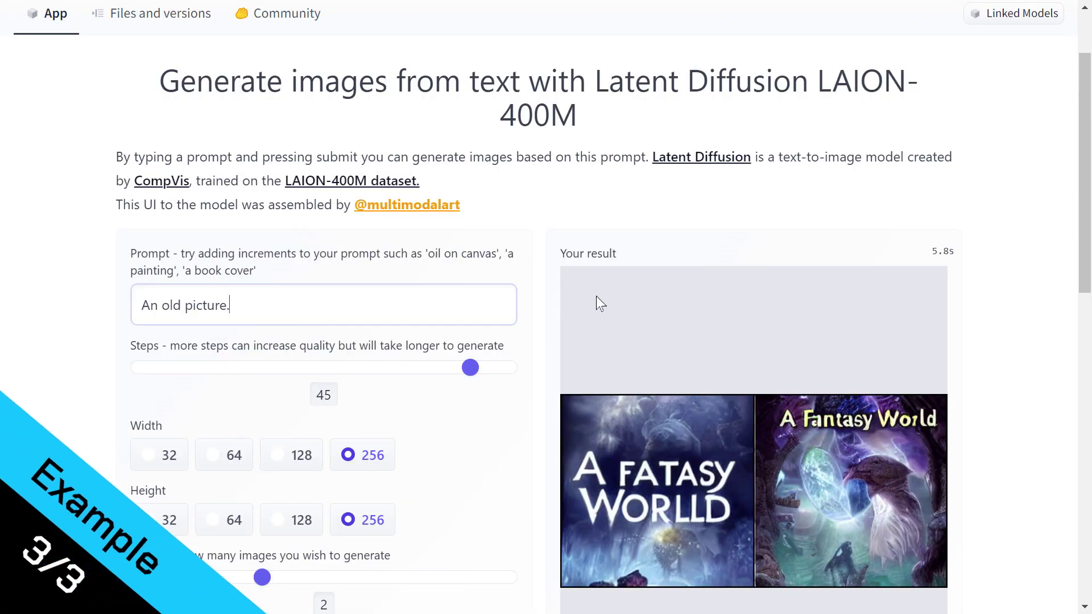
Step: Scroll down to the images generated for 'An old picture.'
scroll(627, 296, "down", 3)
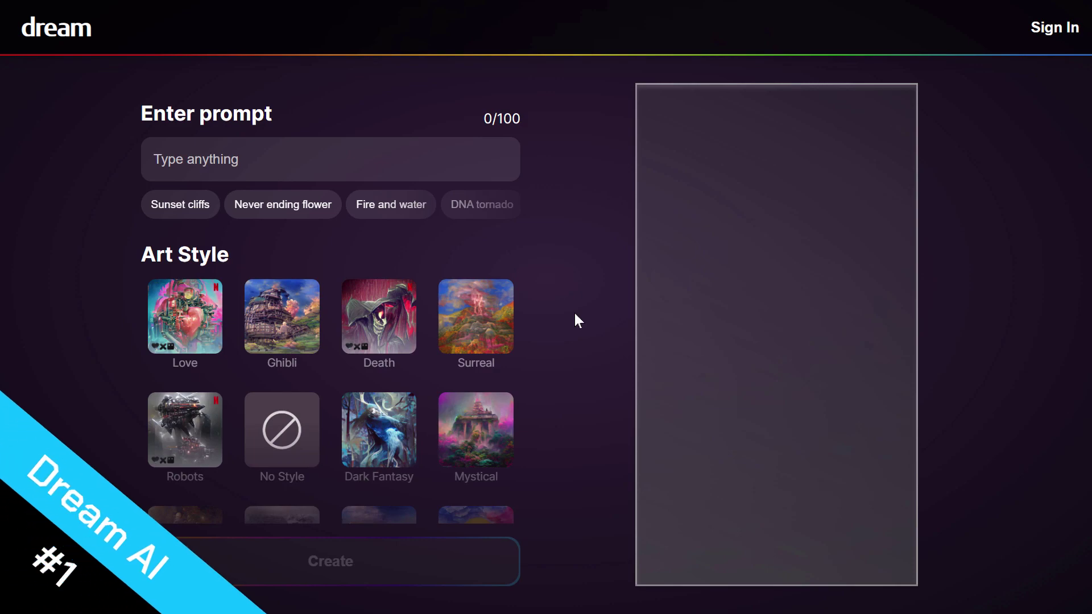
Step: Paste 'a vibrant painting.' into the Dream by Wombo prompt box
left_click(293, 168)
type("a vibrant painting.")
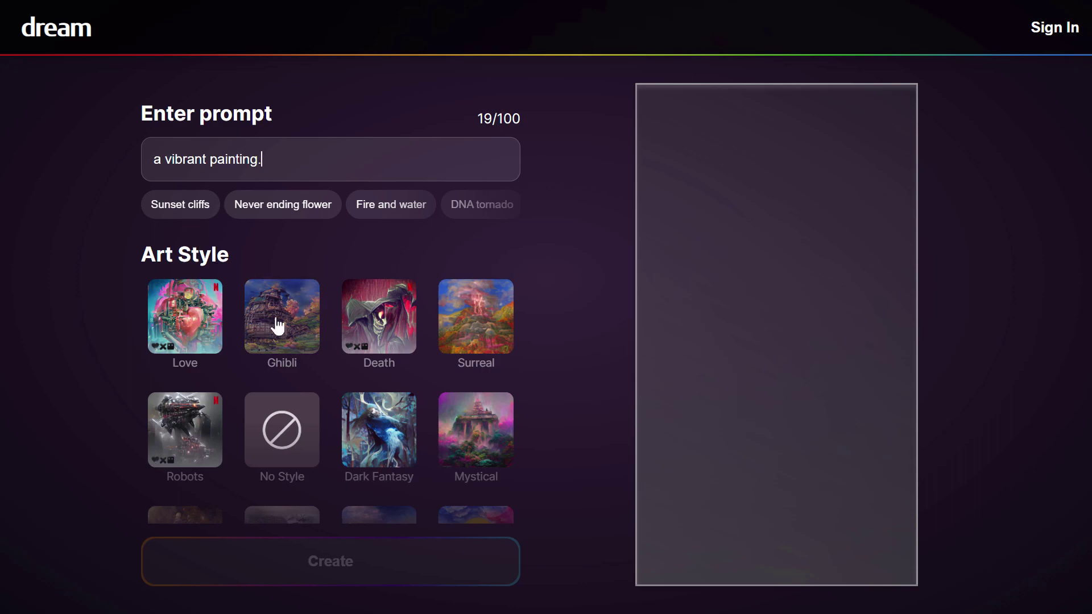
left_click_drag(142, 255, 230, 257)
left_click(331, 316)
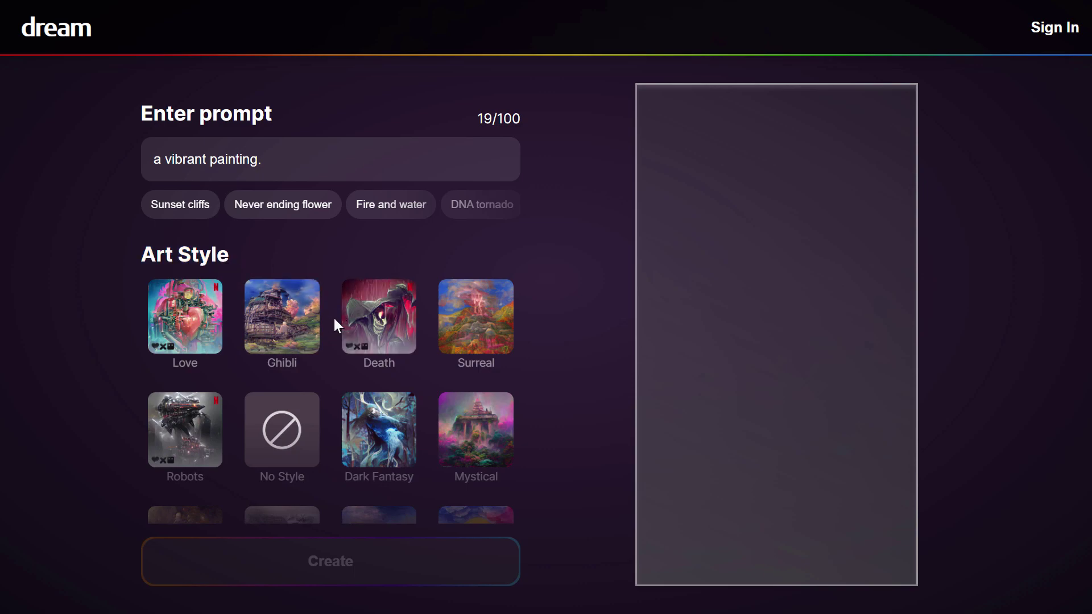
Step: Choose No Style from the Art Style grid
scroll(335, 315, "down", 4)
scroll(339, 325, "down", 3)
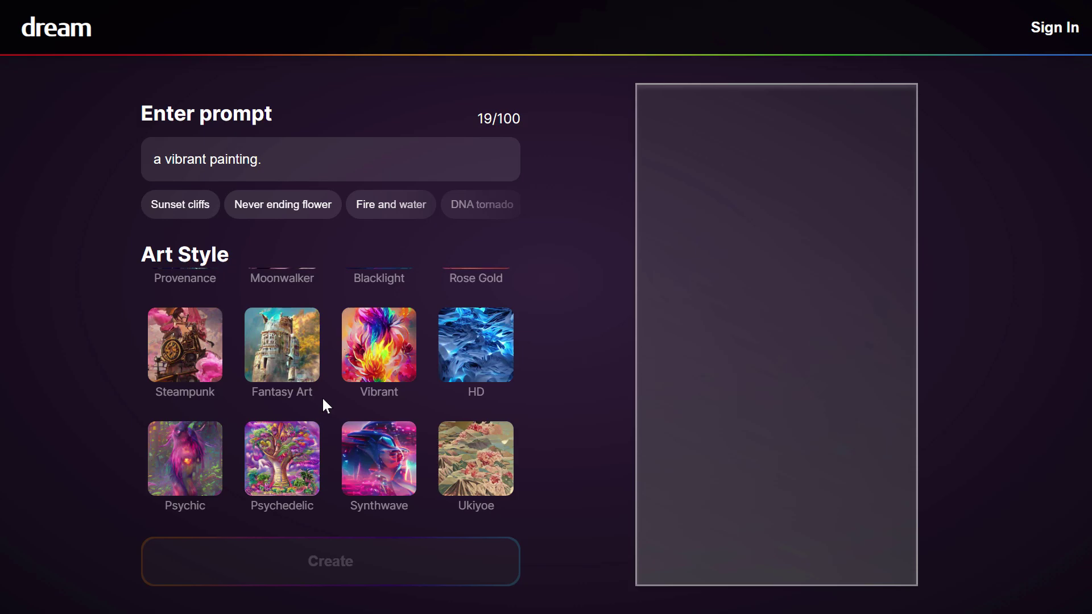
scroll(333, 399, "up", 4)
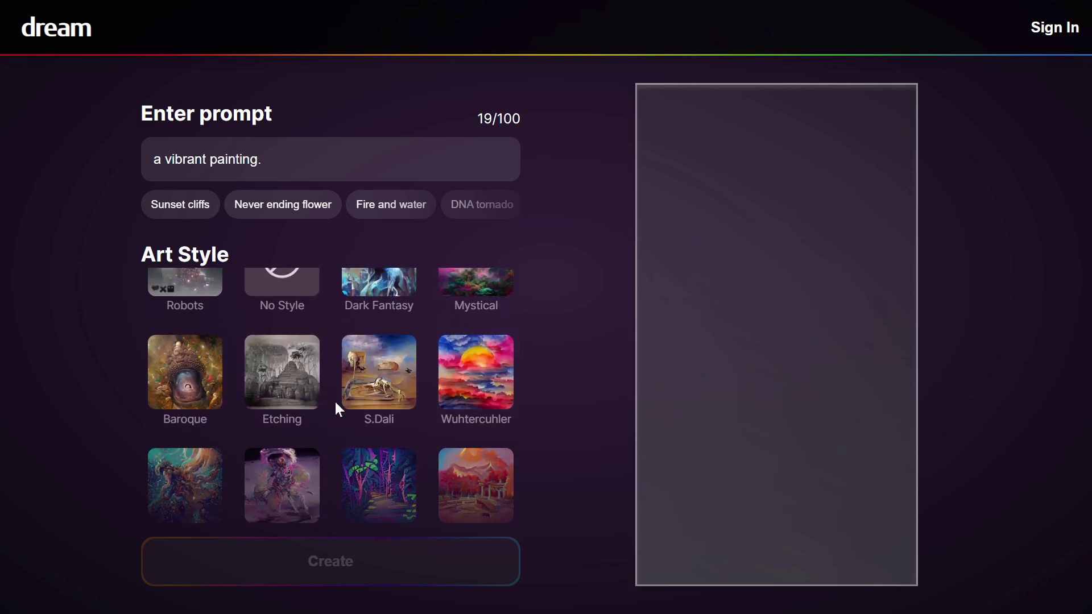
scroll(335, 401, "up", 3)
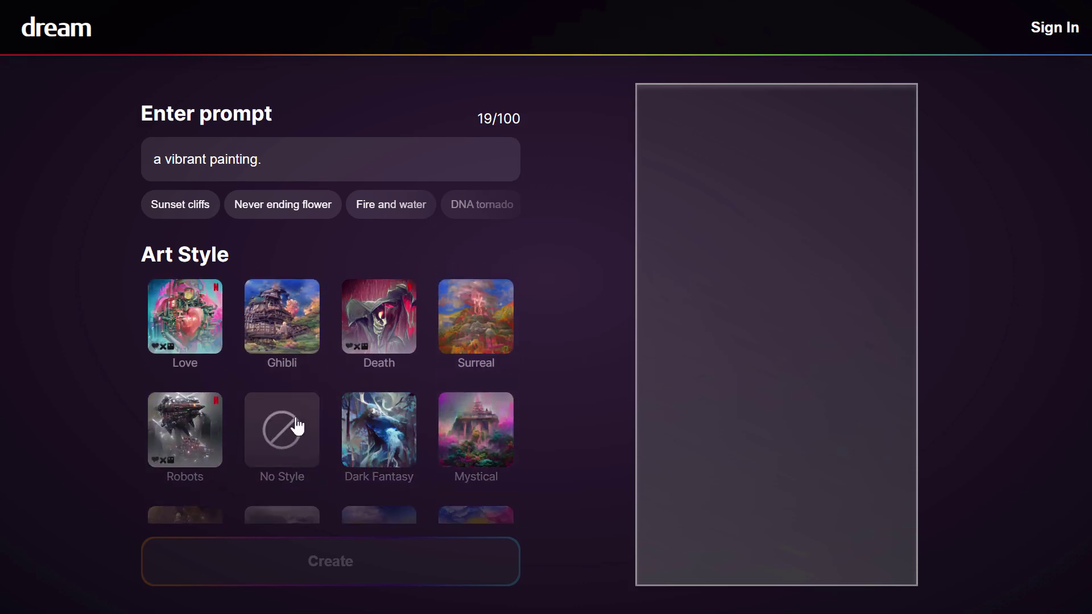
left_click(300, 435)
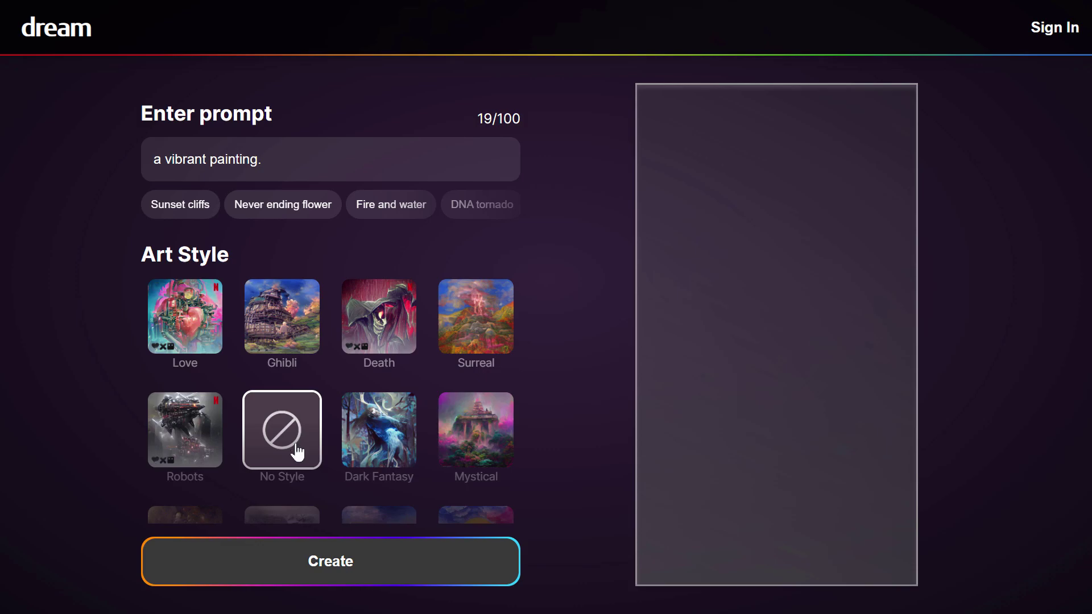
scroll(310, 441, "down", 3)
scroll(301, 310, "down", 5)
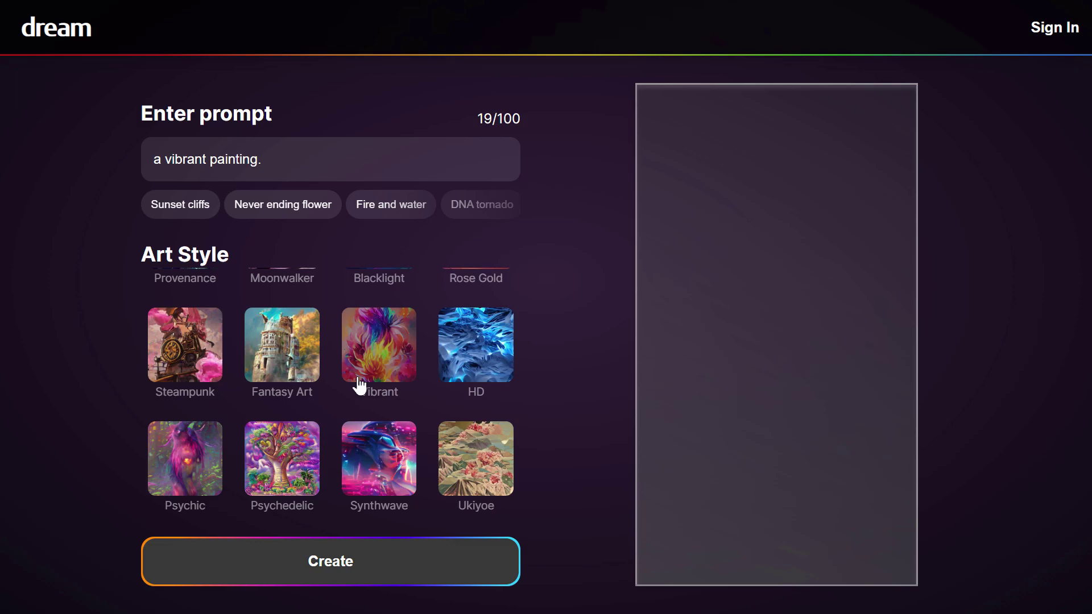
scroll(360, 387, "up", 8)
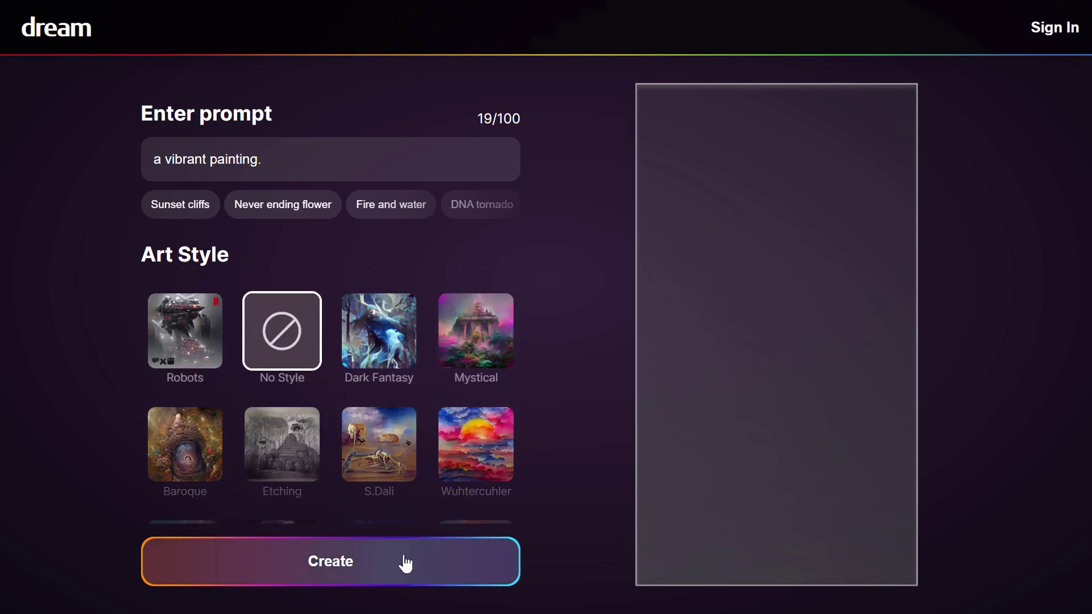
Step: Create the vibrant-painting artwork and view its Save and Publish options
left_click(399, 564)
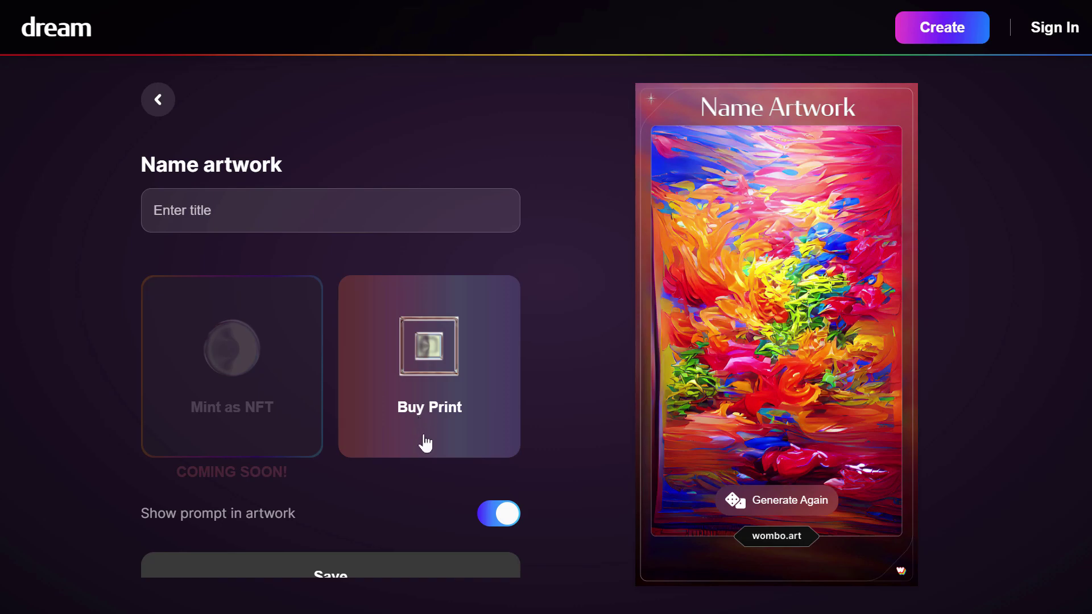
scroll(439, 424, "down", 2)
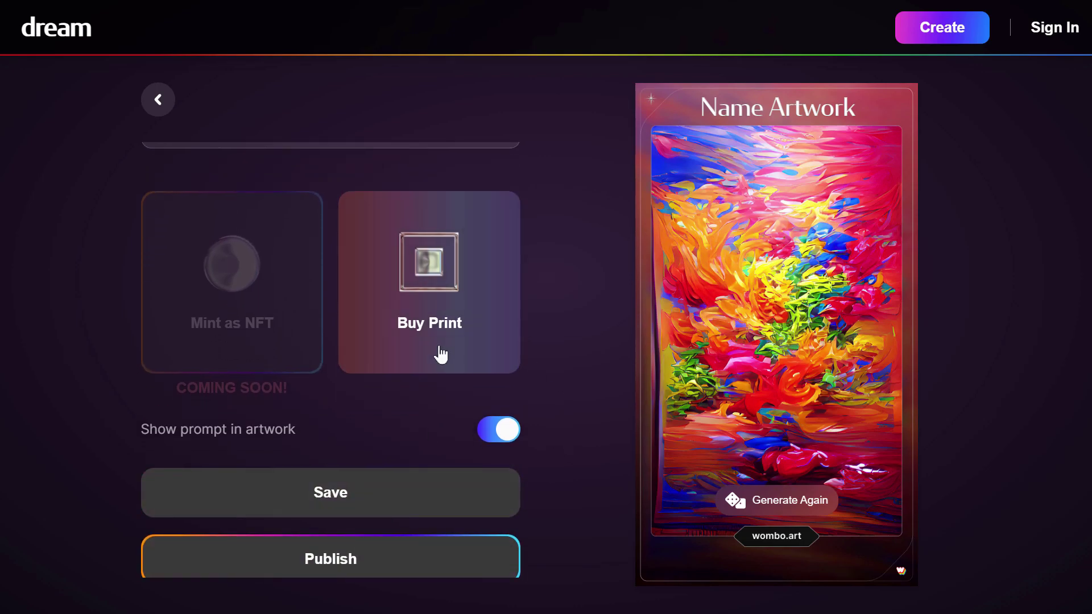
scroll(438, 356, "up", 2)
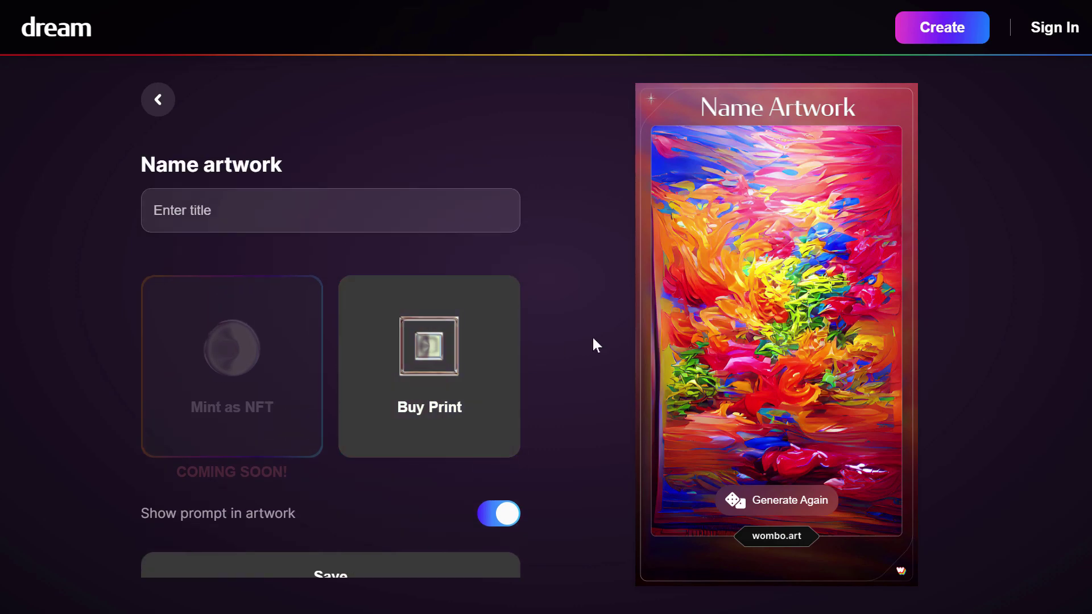